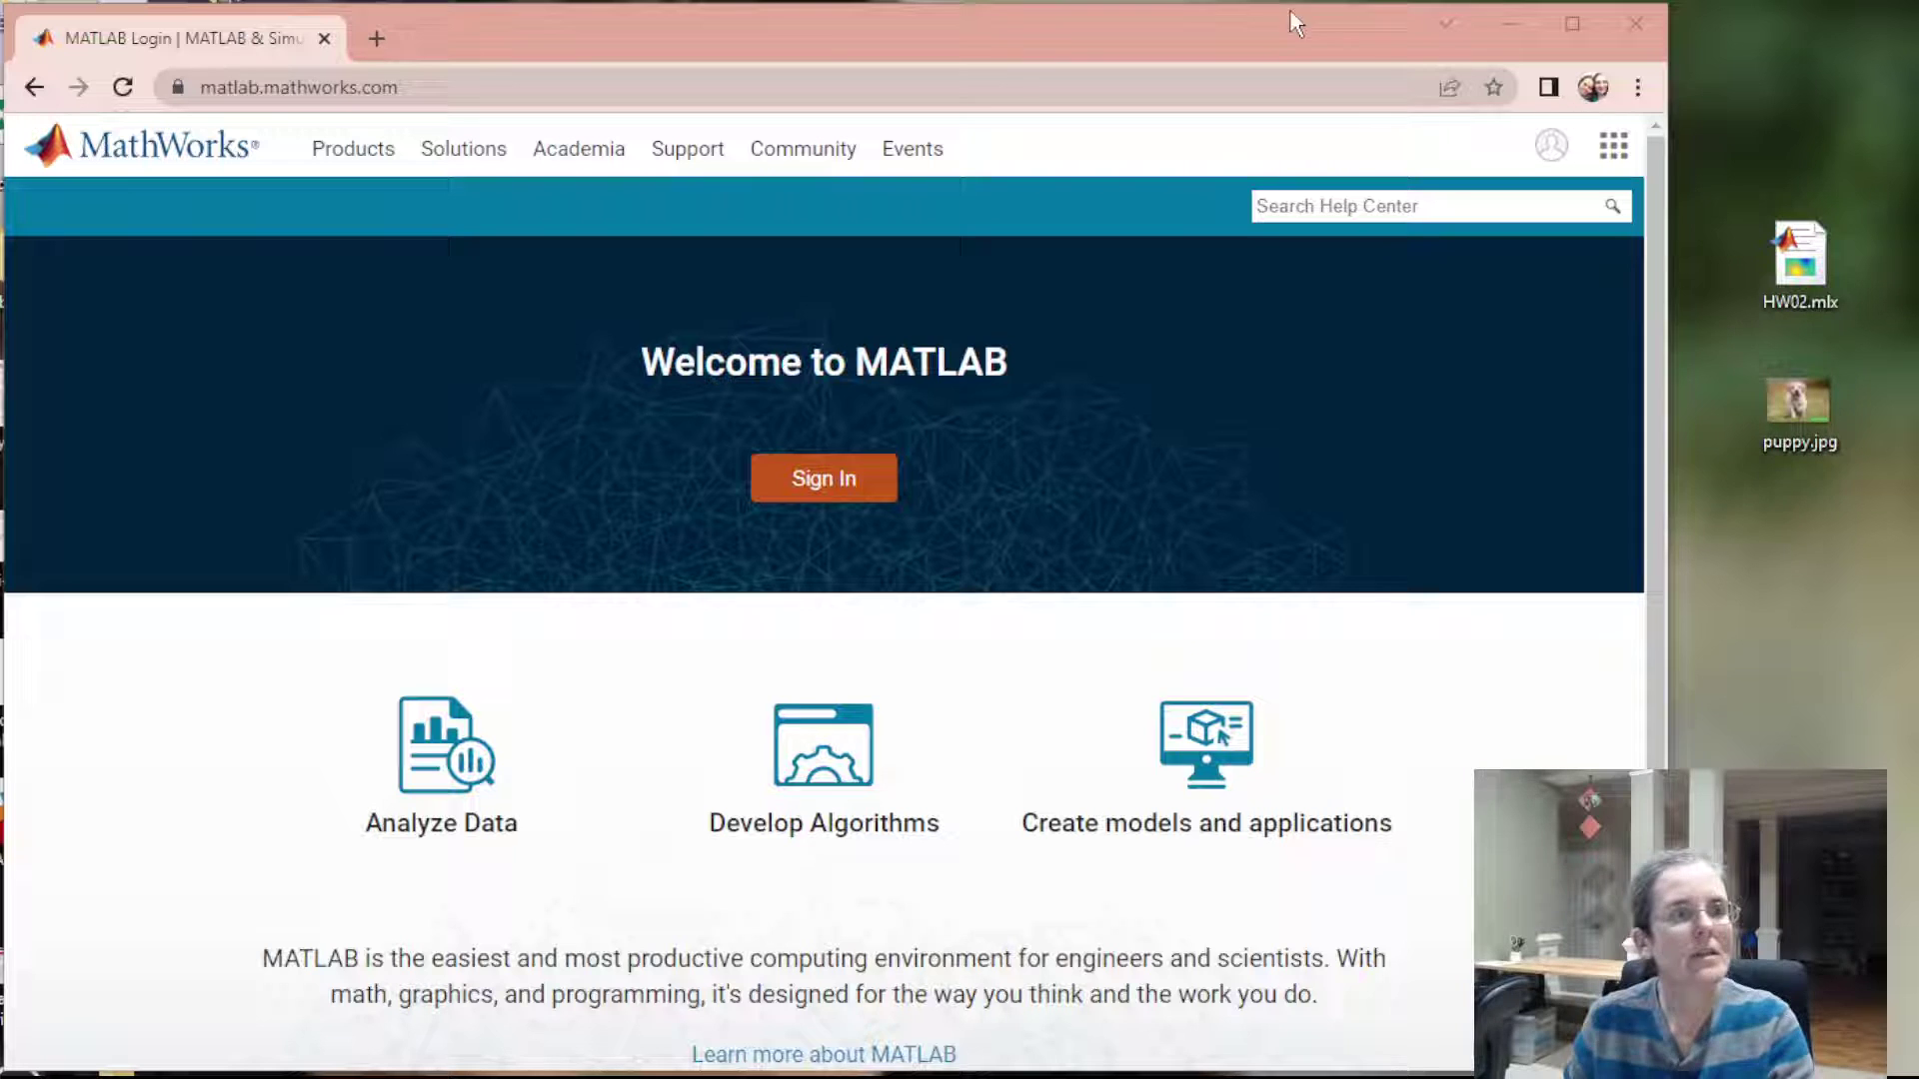
Sign in to the MathWorks account using the saved e-mail and the autofilled password
{"action": "left_click", "coordinate": [1550, 144]}
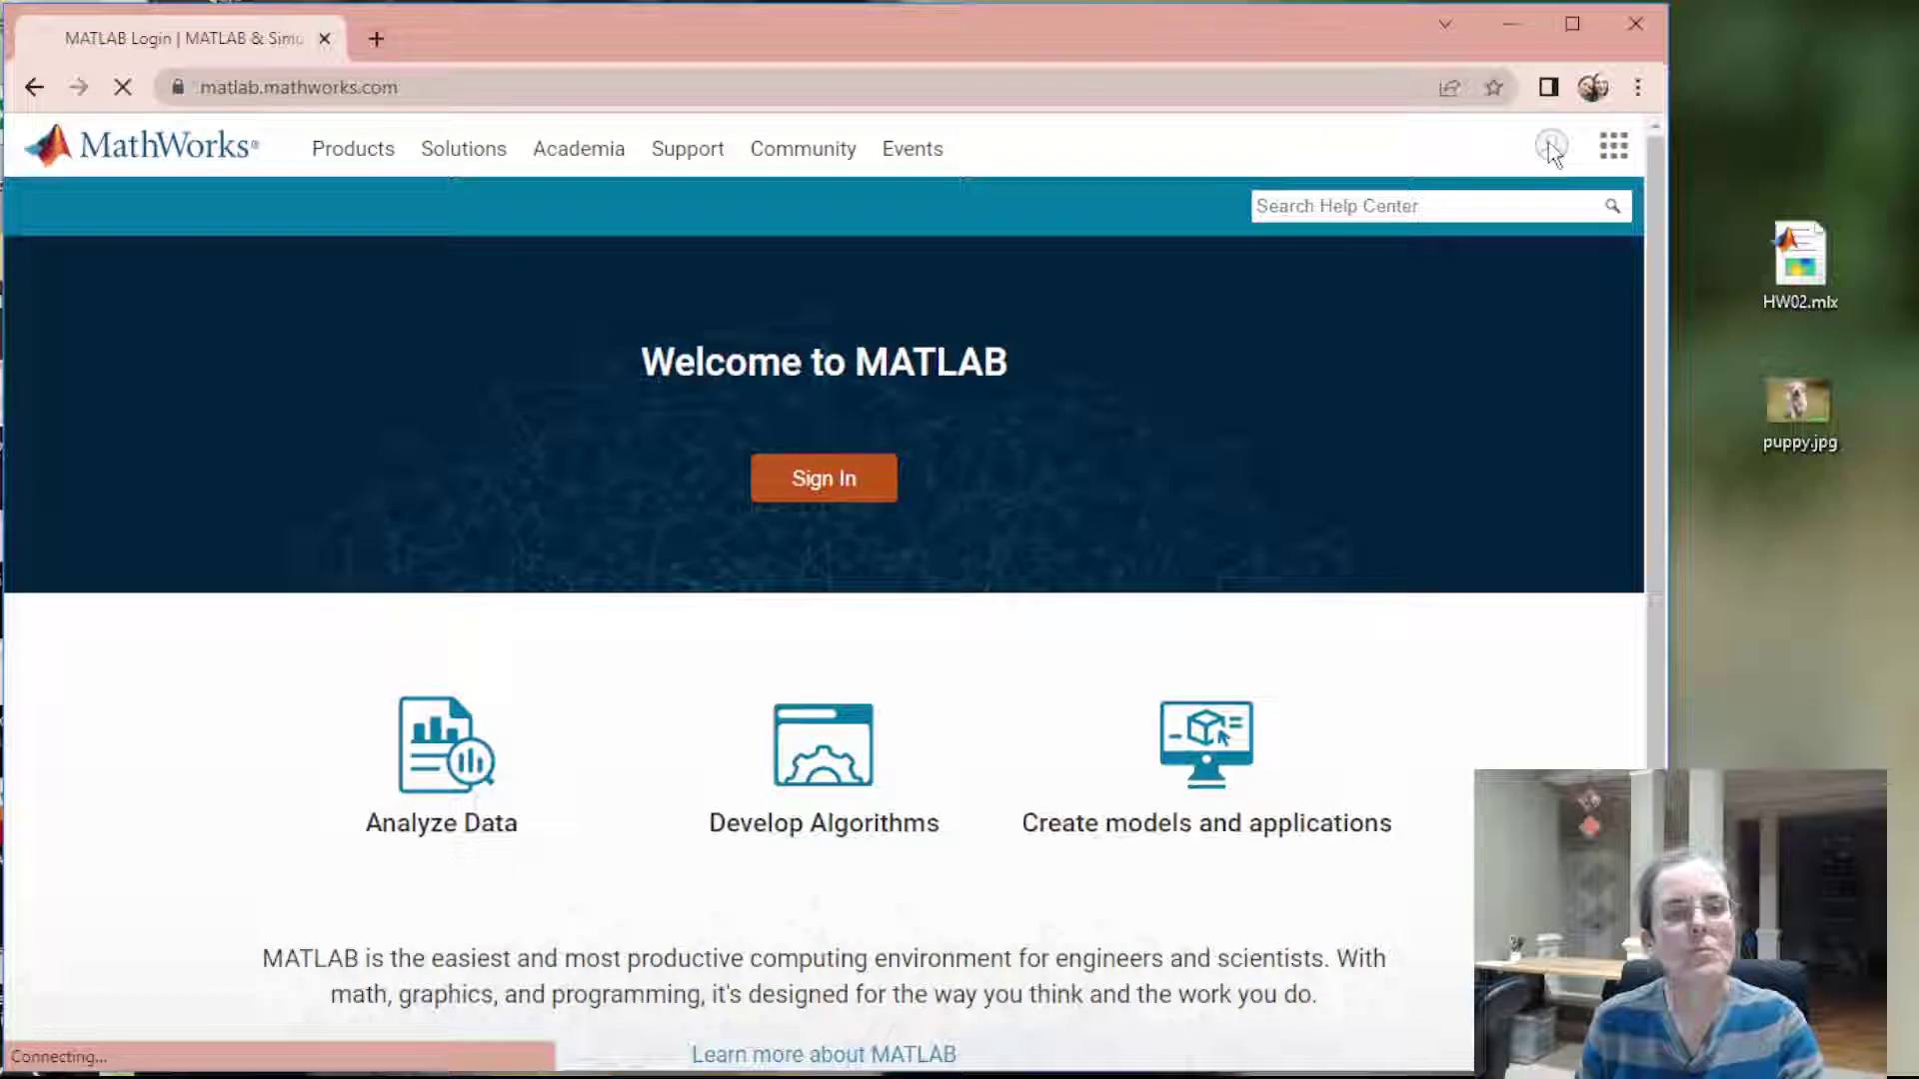
{"action": "left_click", "coordinate": [632, 528]}
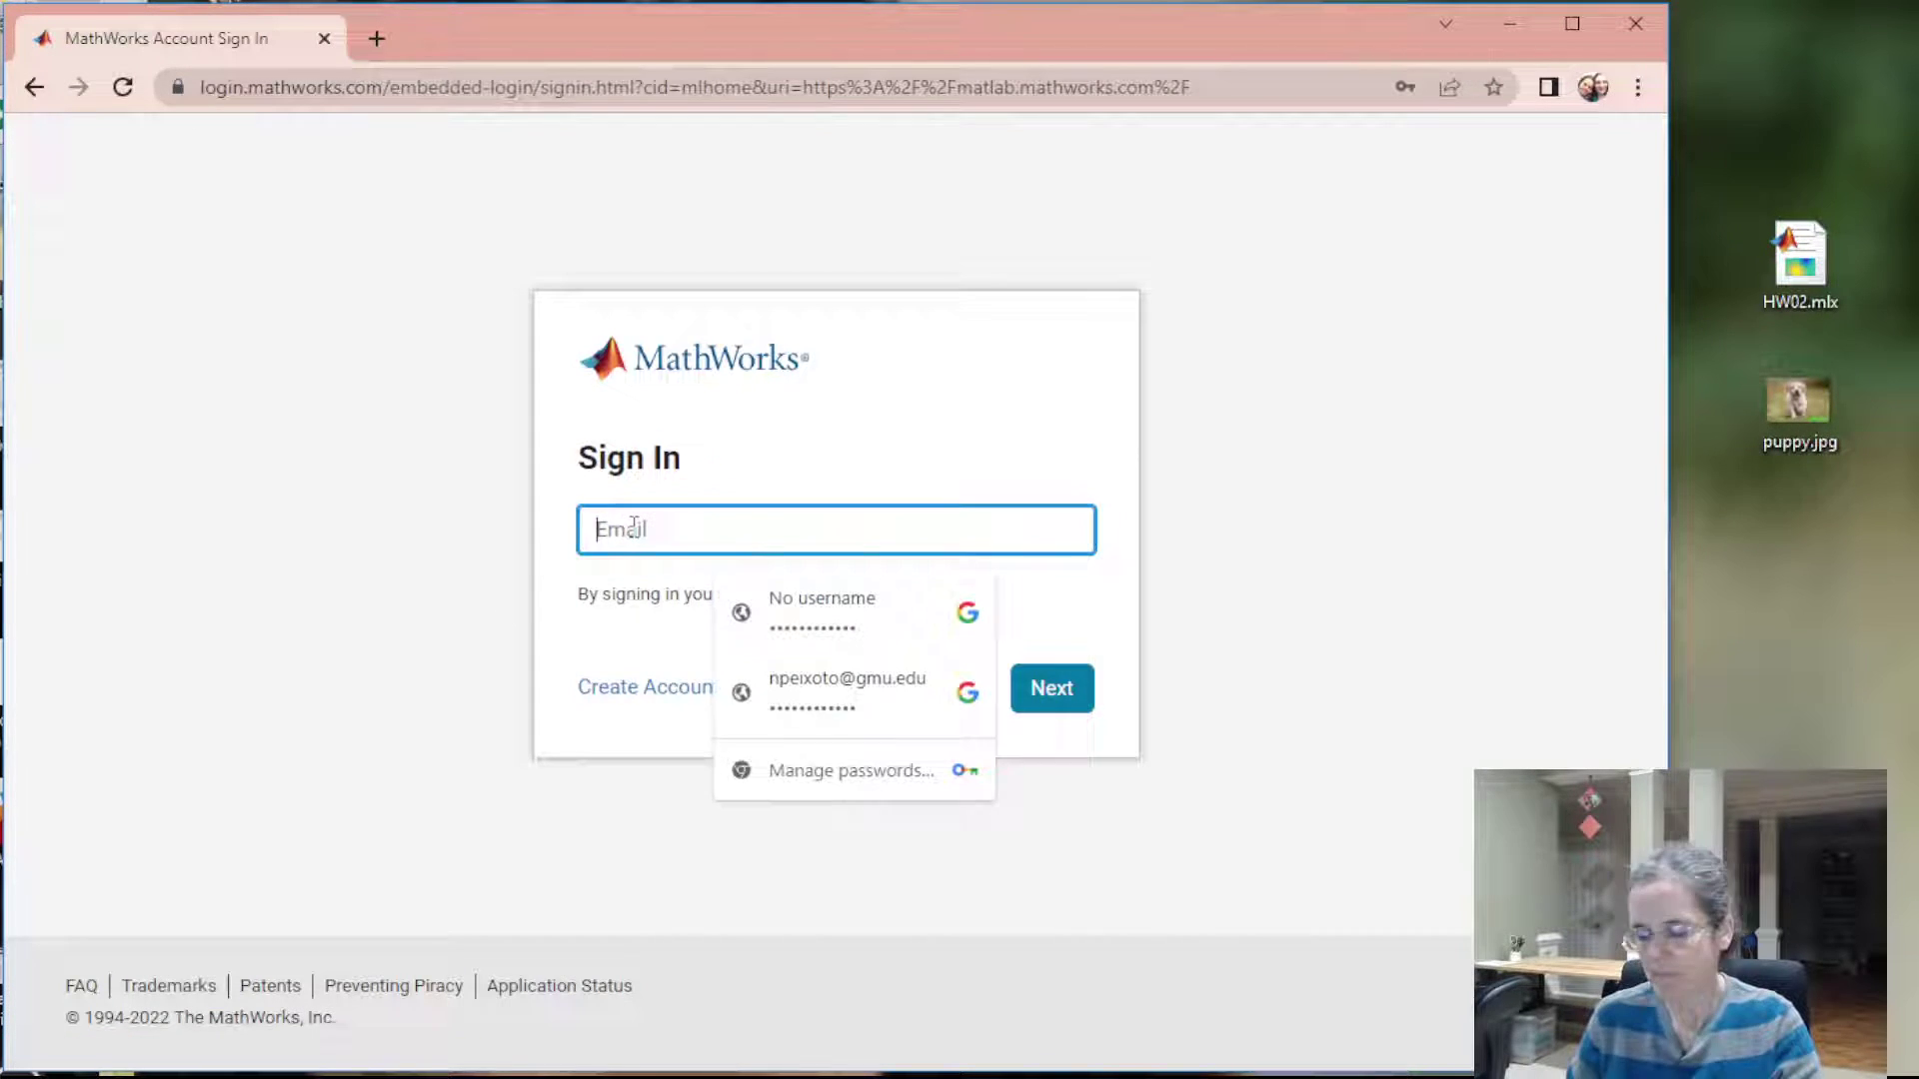
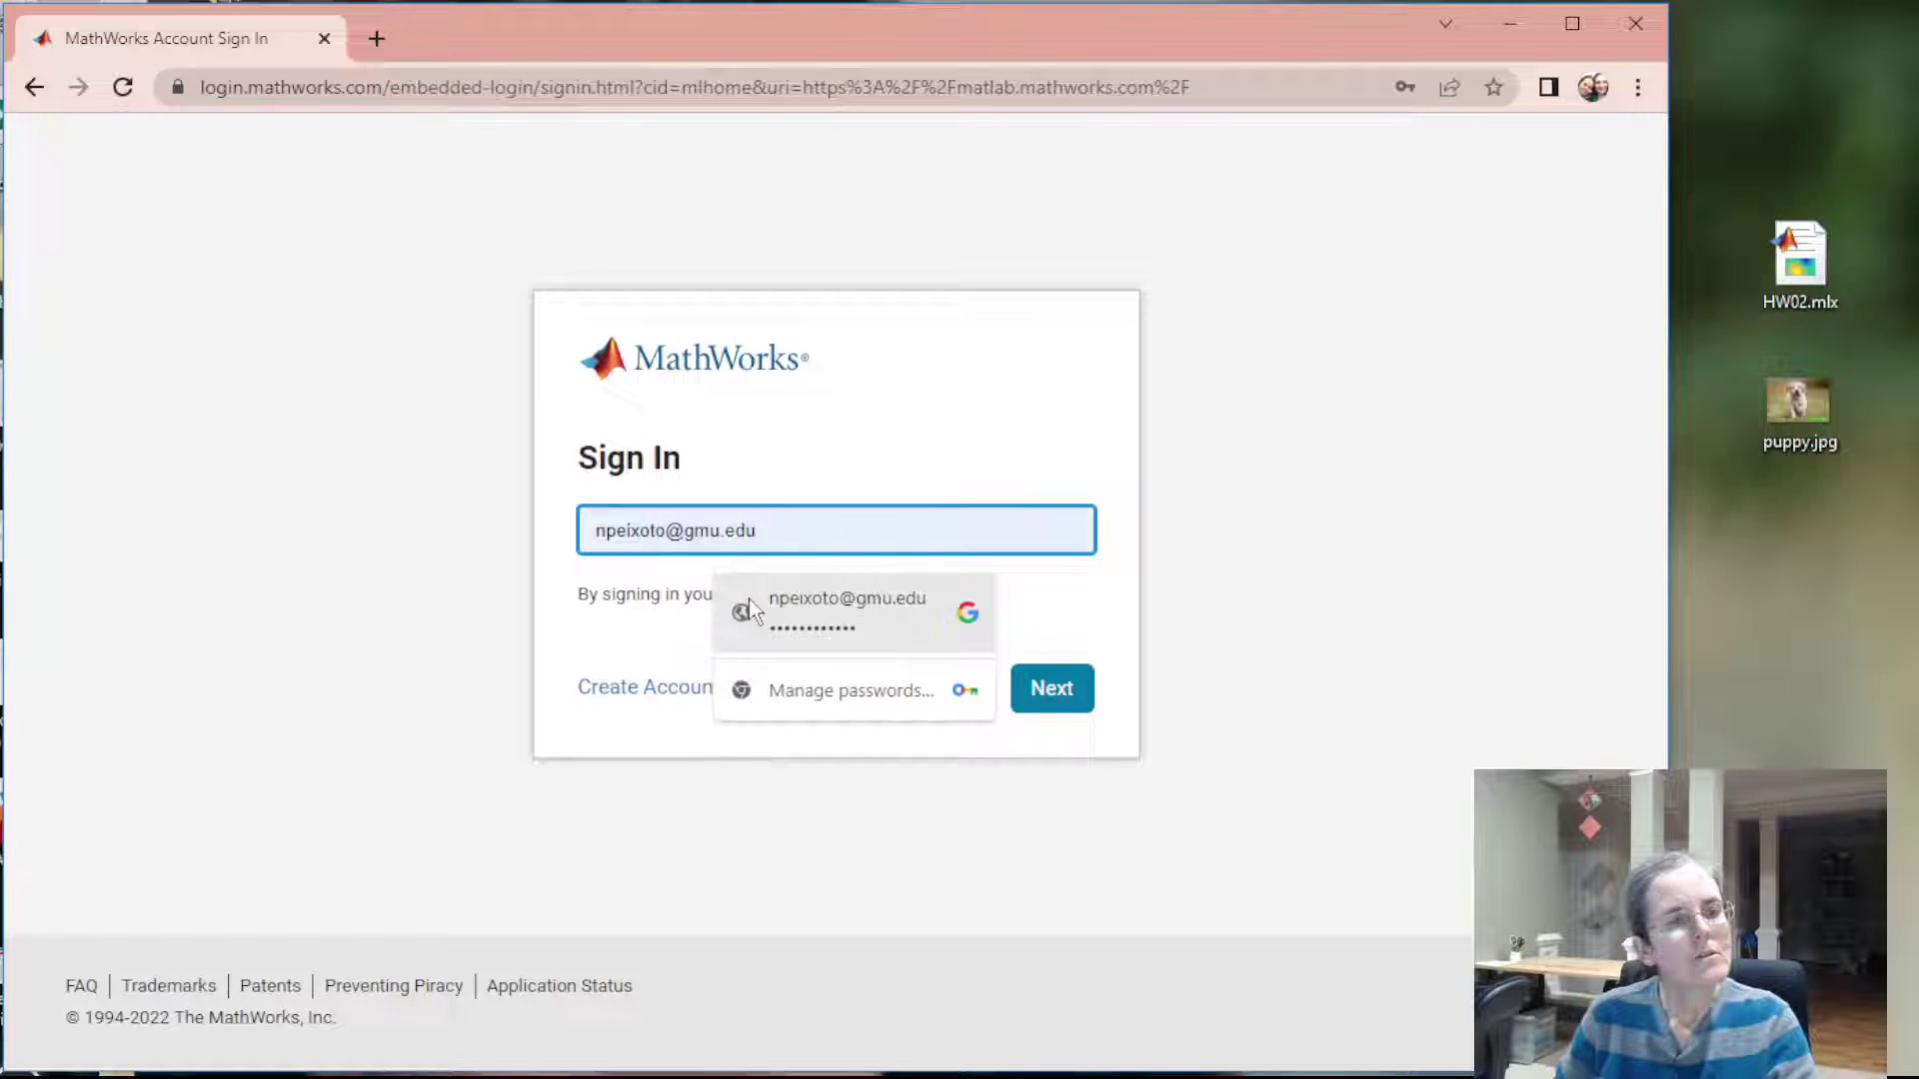
{"action": "left_click", "coordinate": [770, 615]}
{"action": "left_click", "coordinate": [1060, 700]}
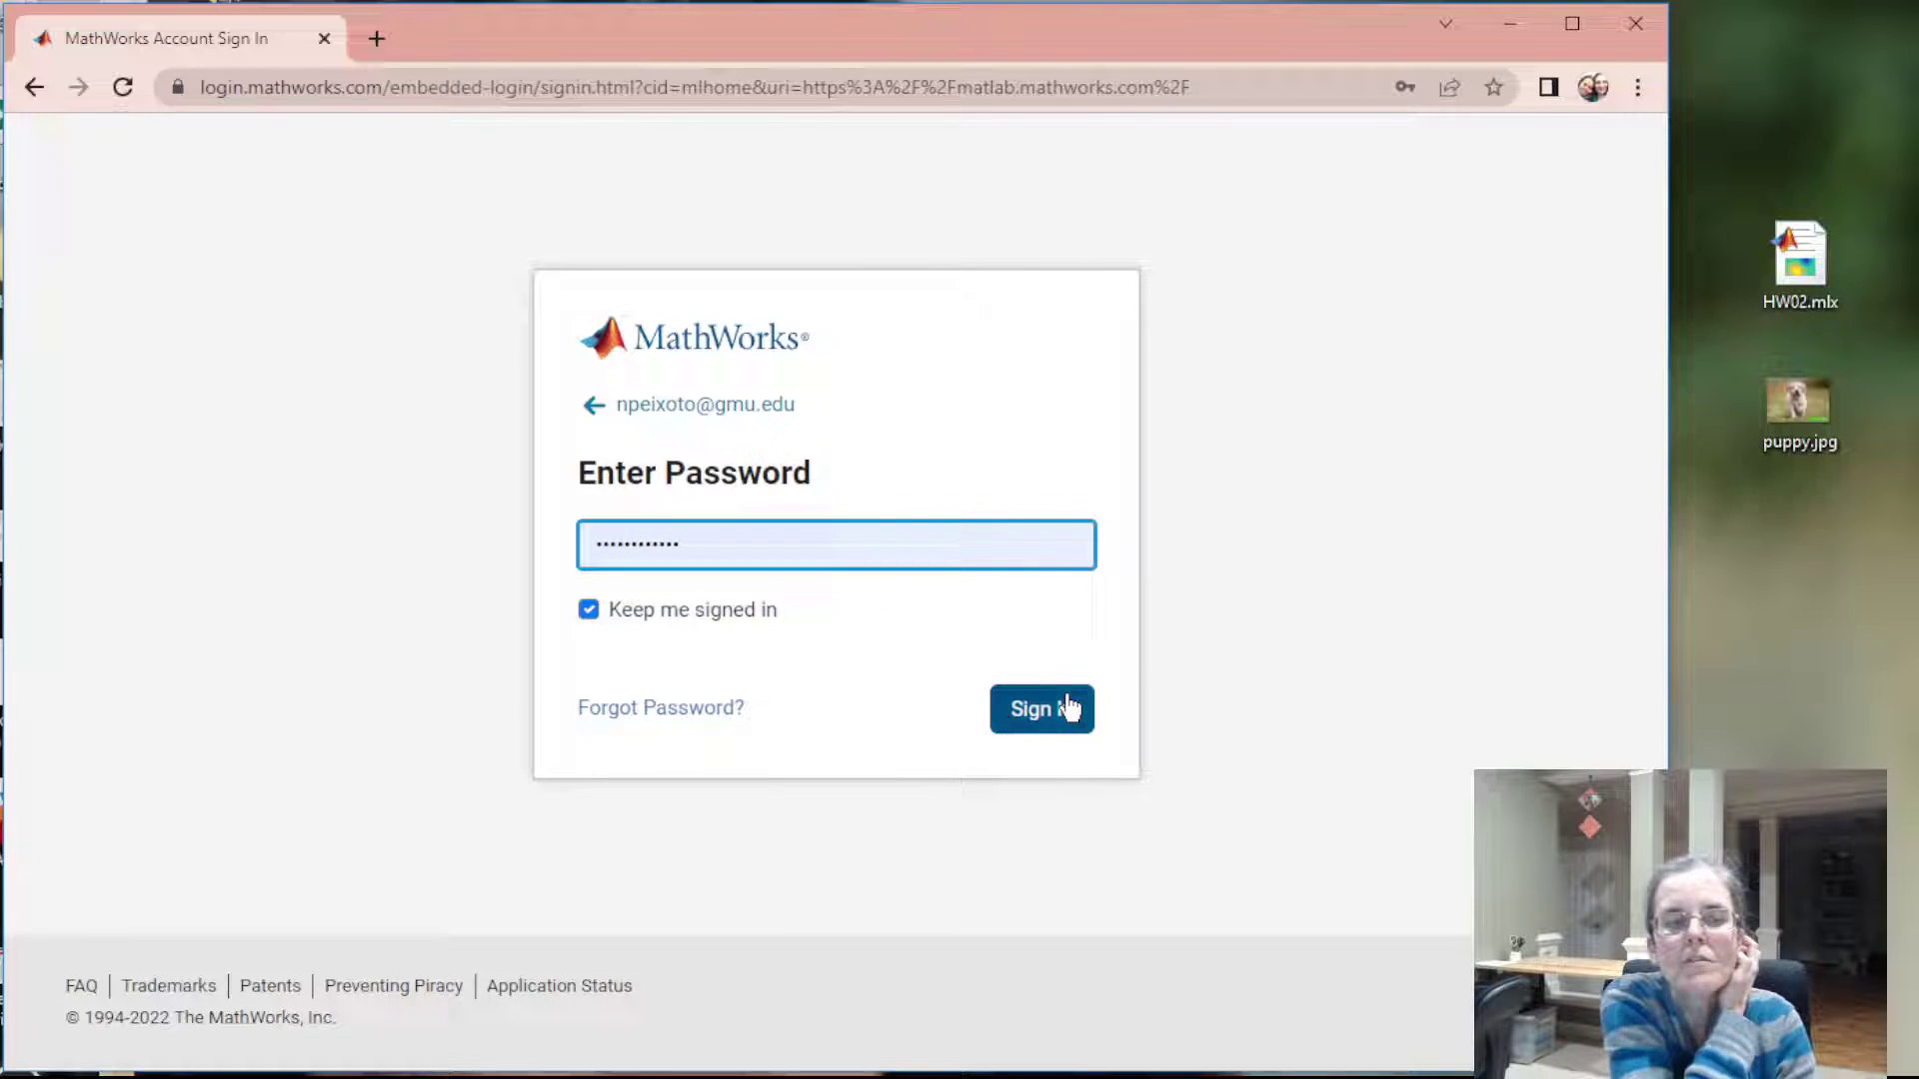
{"action": "left_click", "coordinate": [1062, 705]}
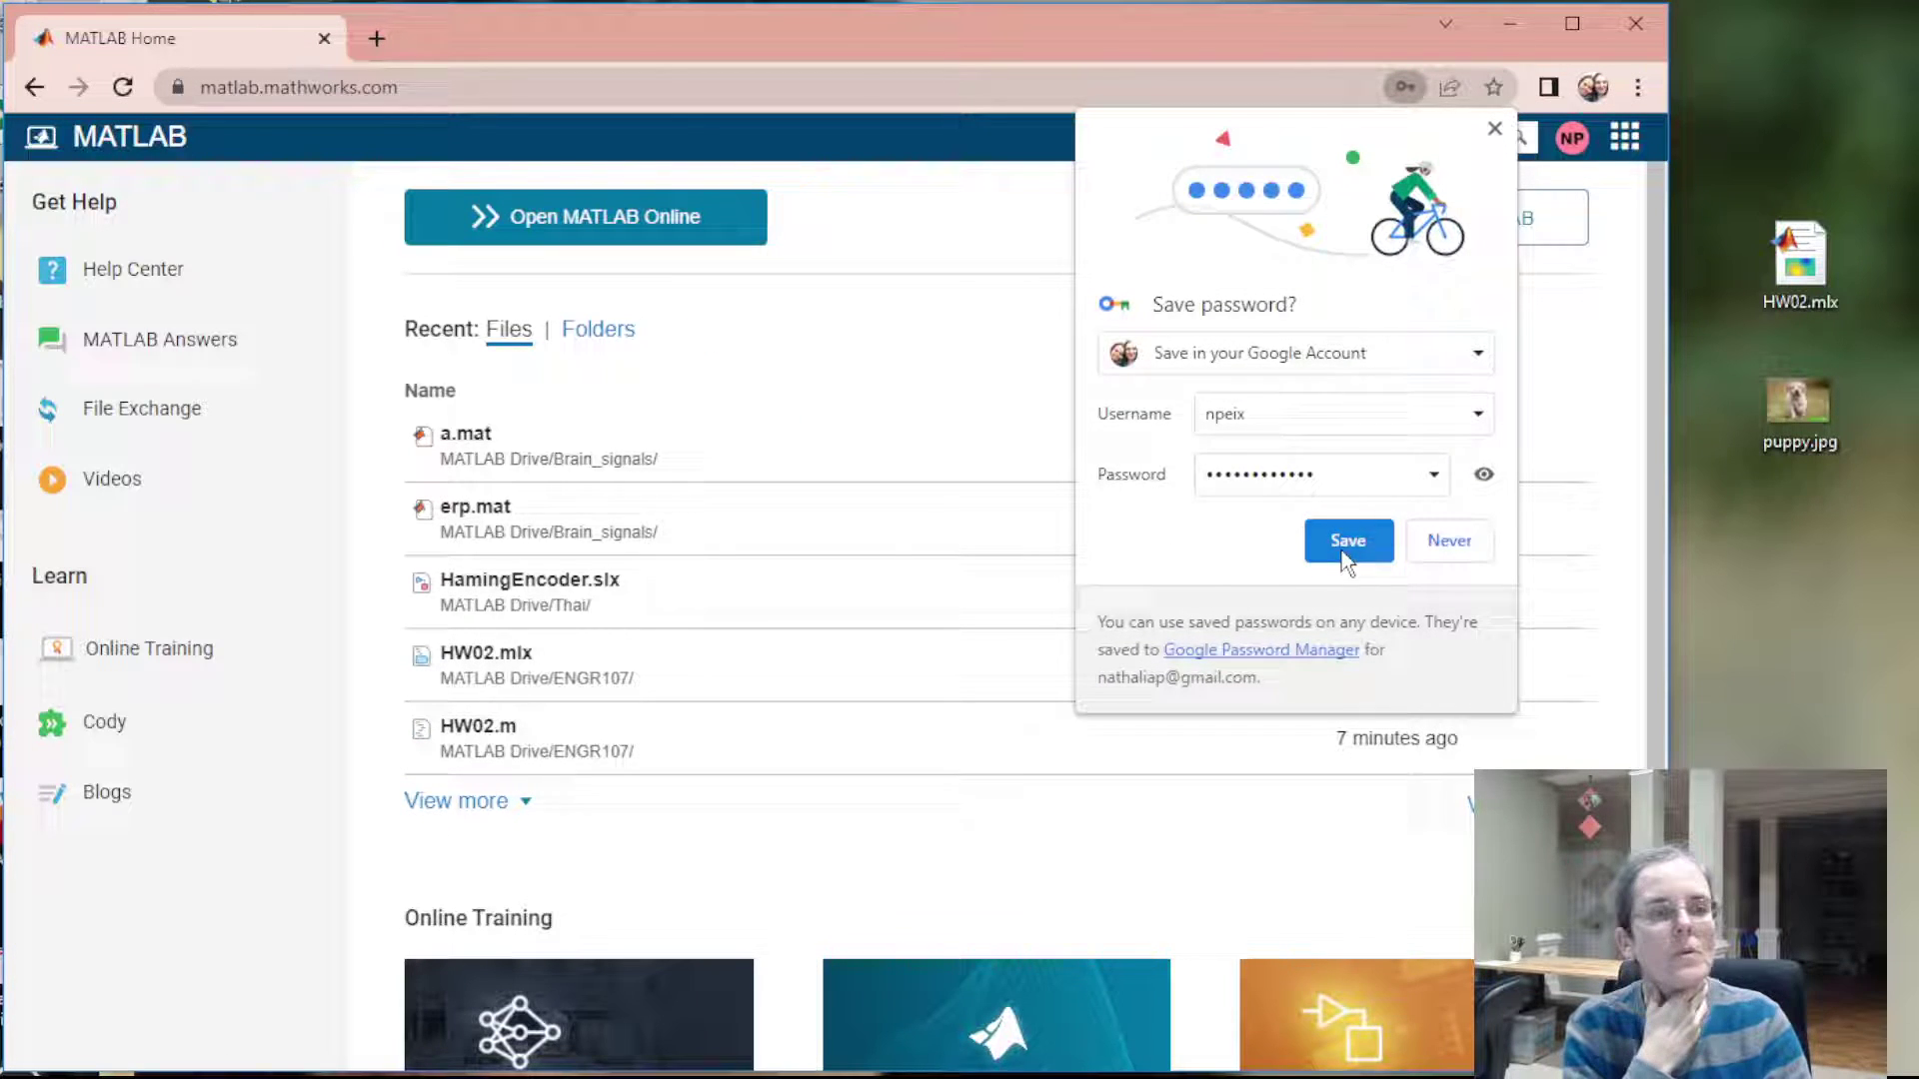
Let the browser save the login password and launch MATLAB Online
{"action": "left_click", "coordinate": [1344, 540]}
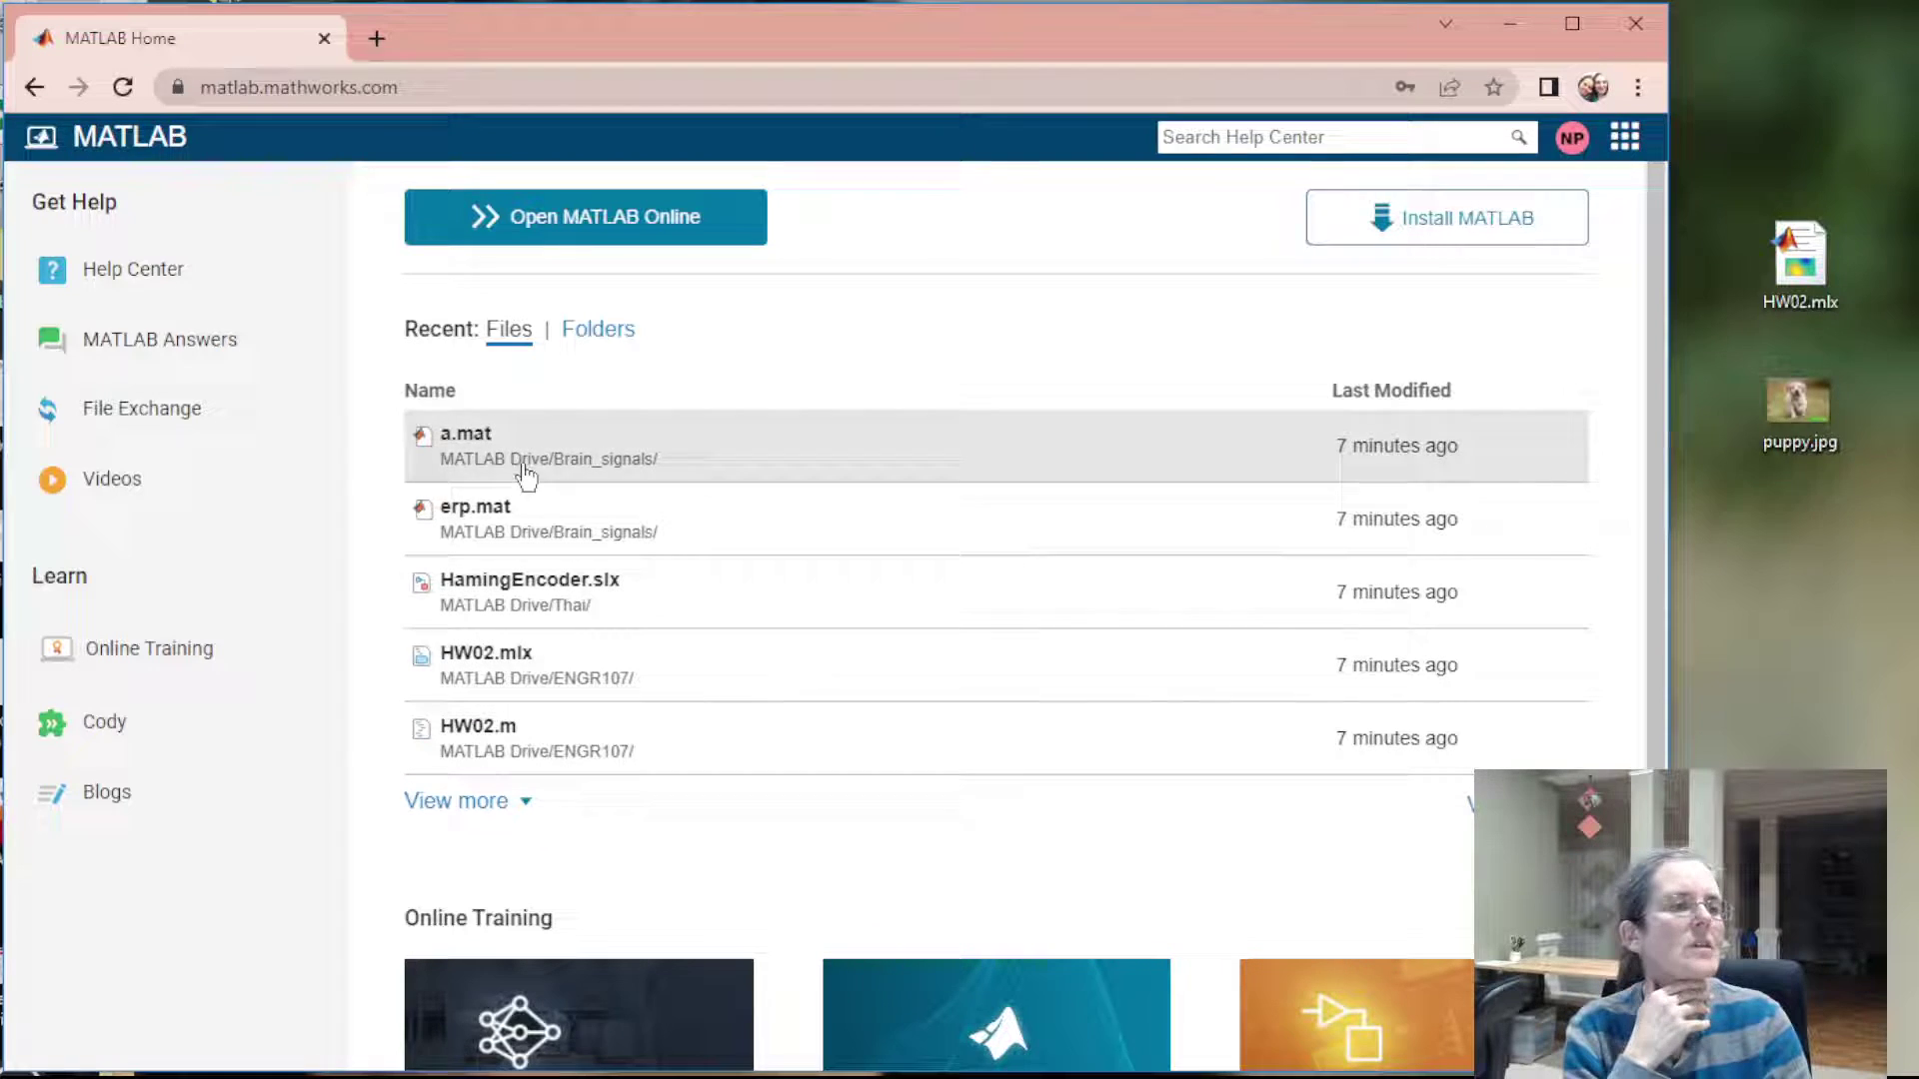
{"action": "left_click", "coordinate": [586, 229]}
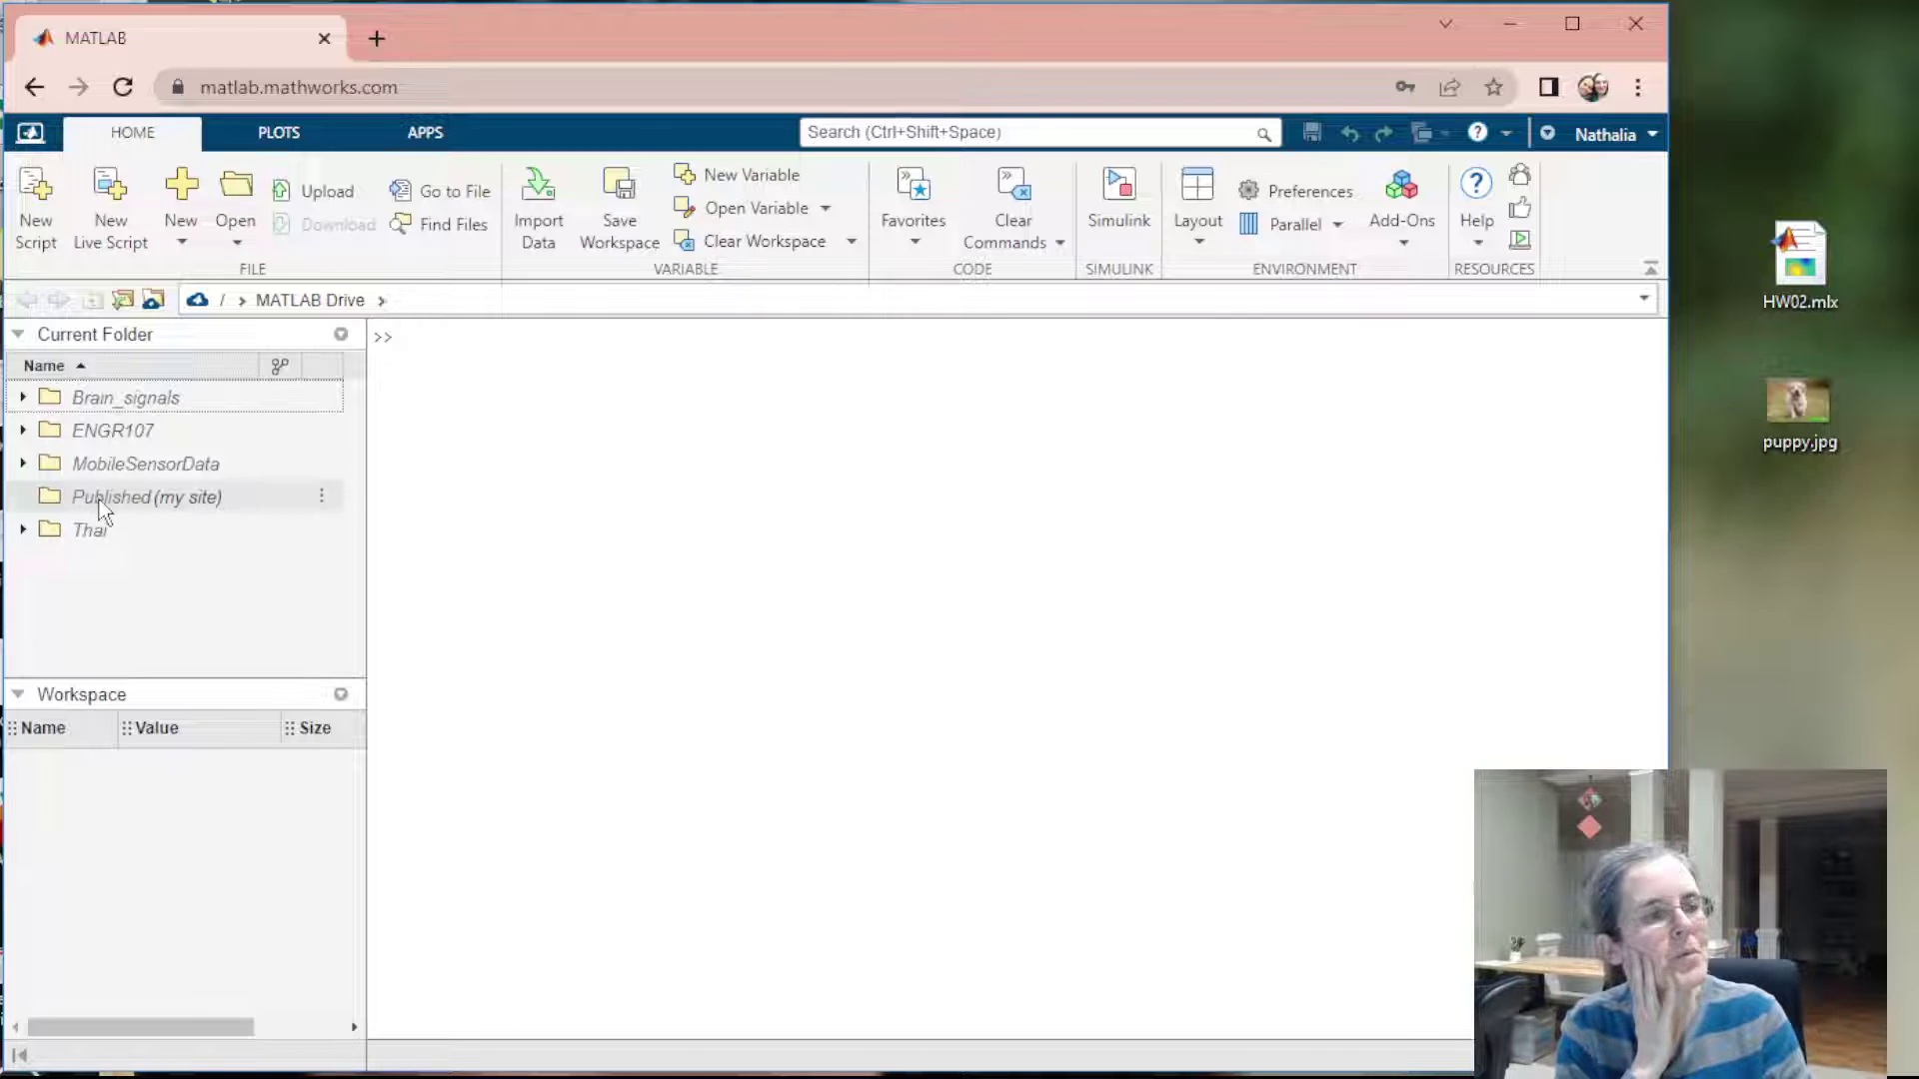
Add a new folder named 107homework from the Current Folder context menu and open it
{"action": "right_click", "coordinate": [161, 584]}
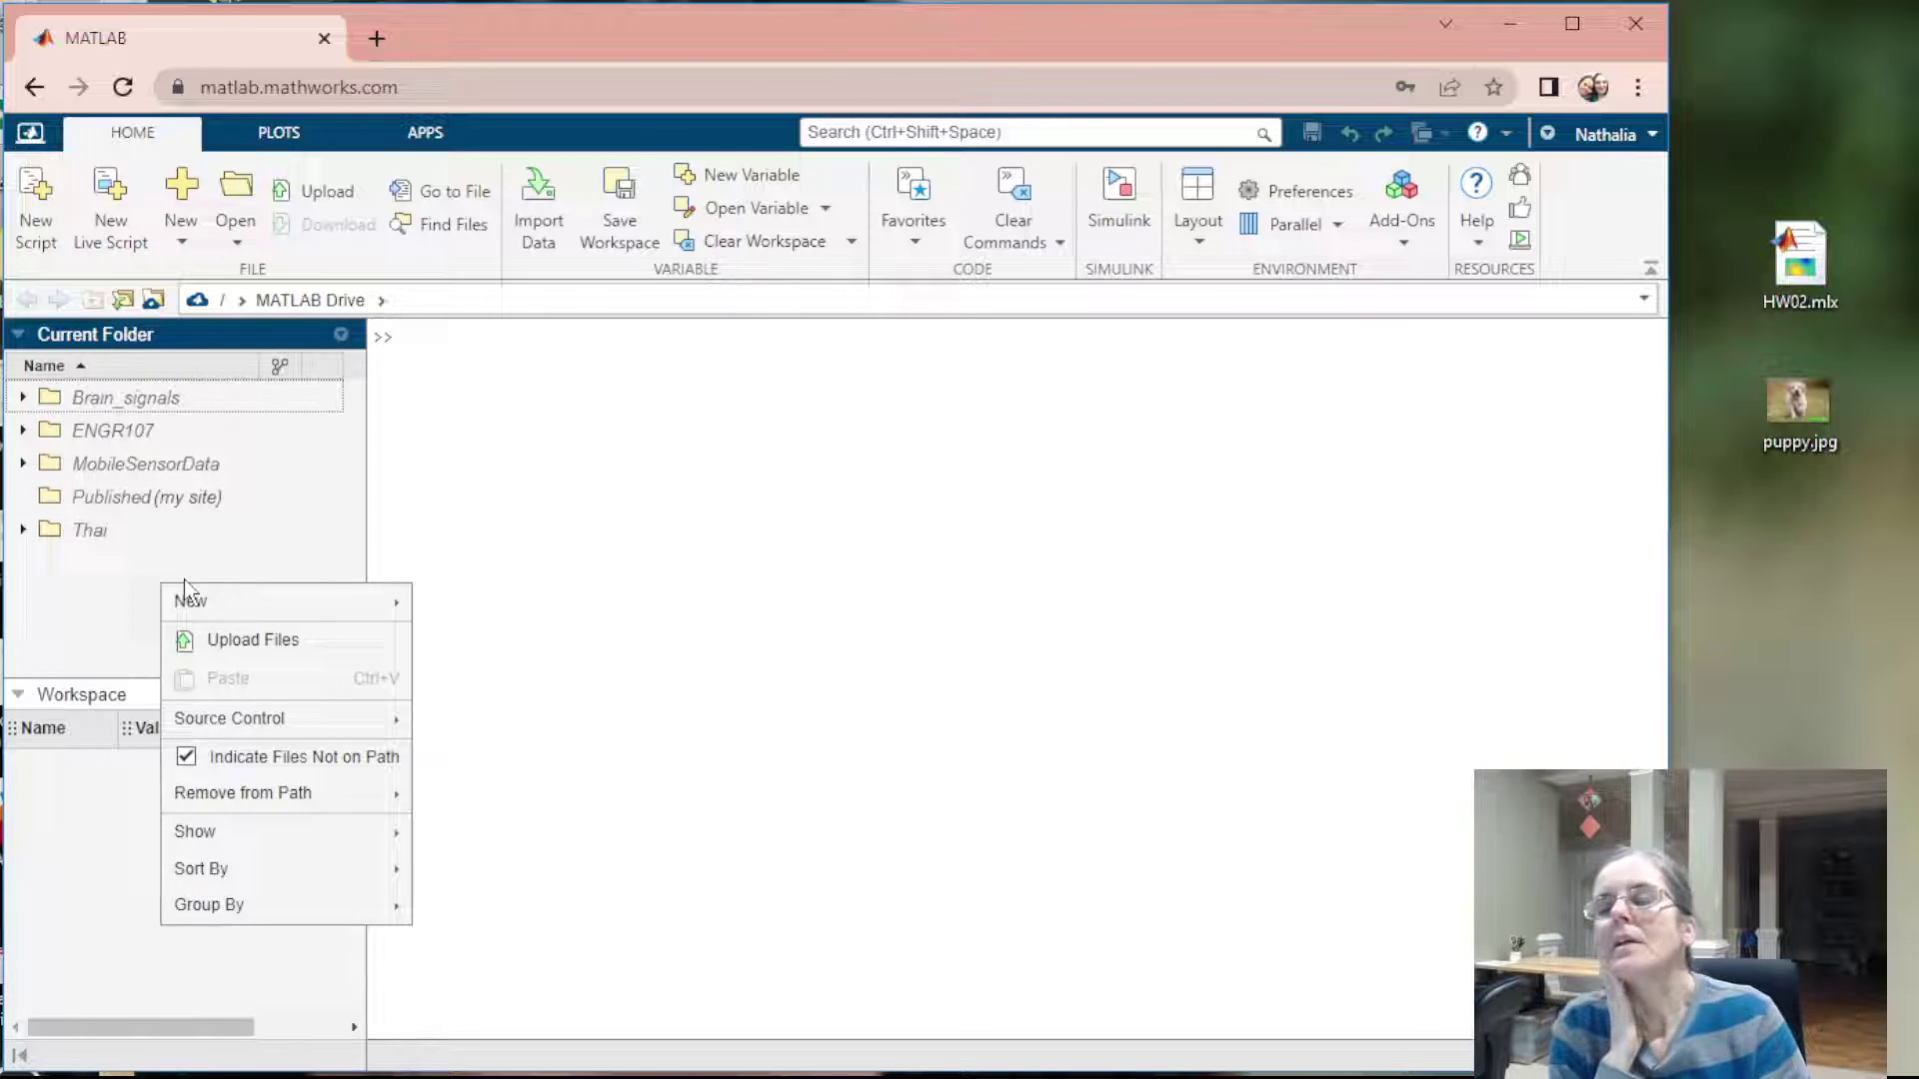
{"action": "mouse_move", "coordinate": [178, 800]}
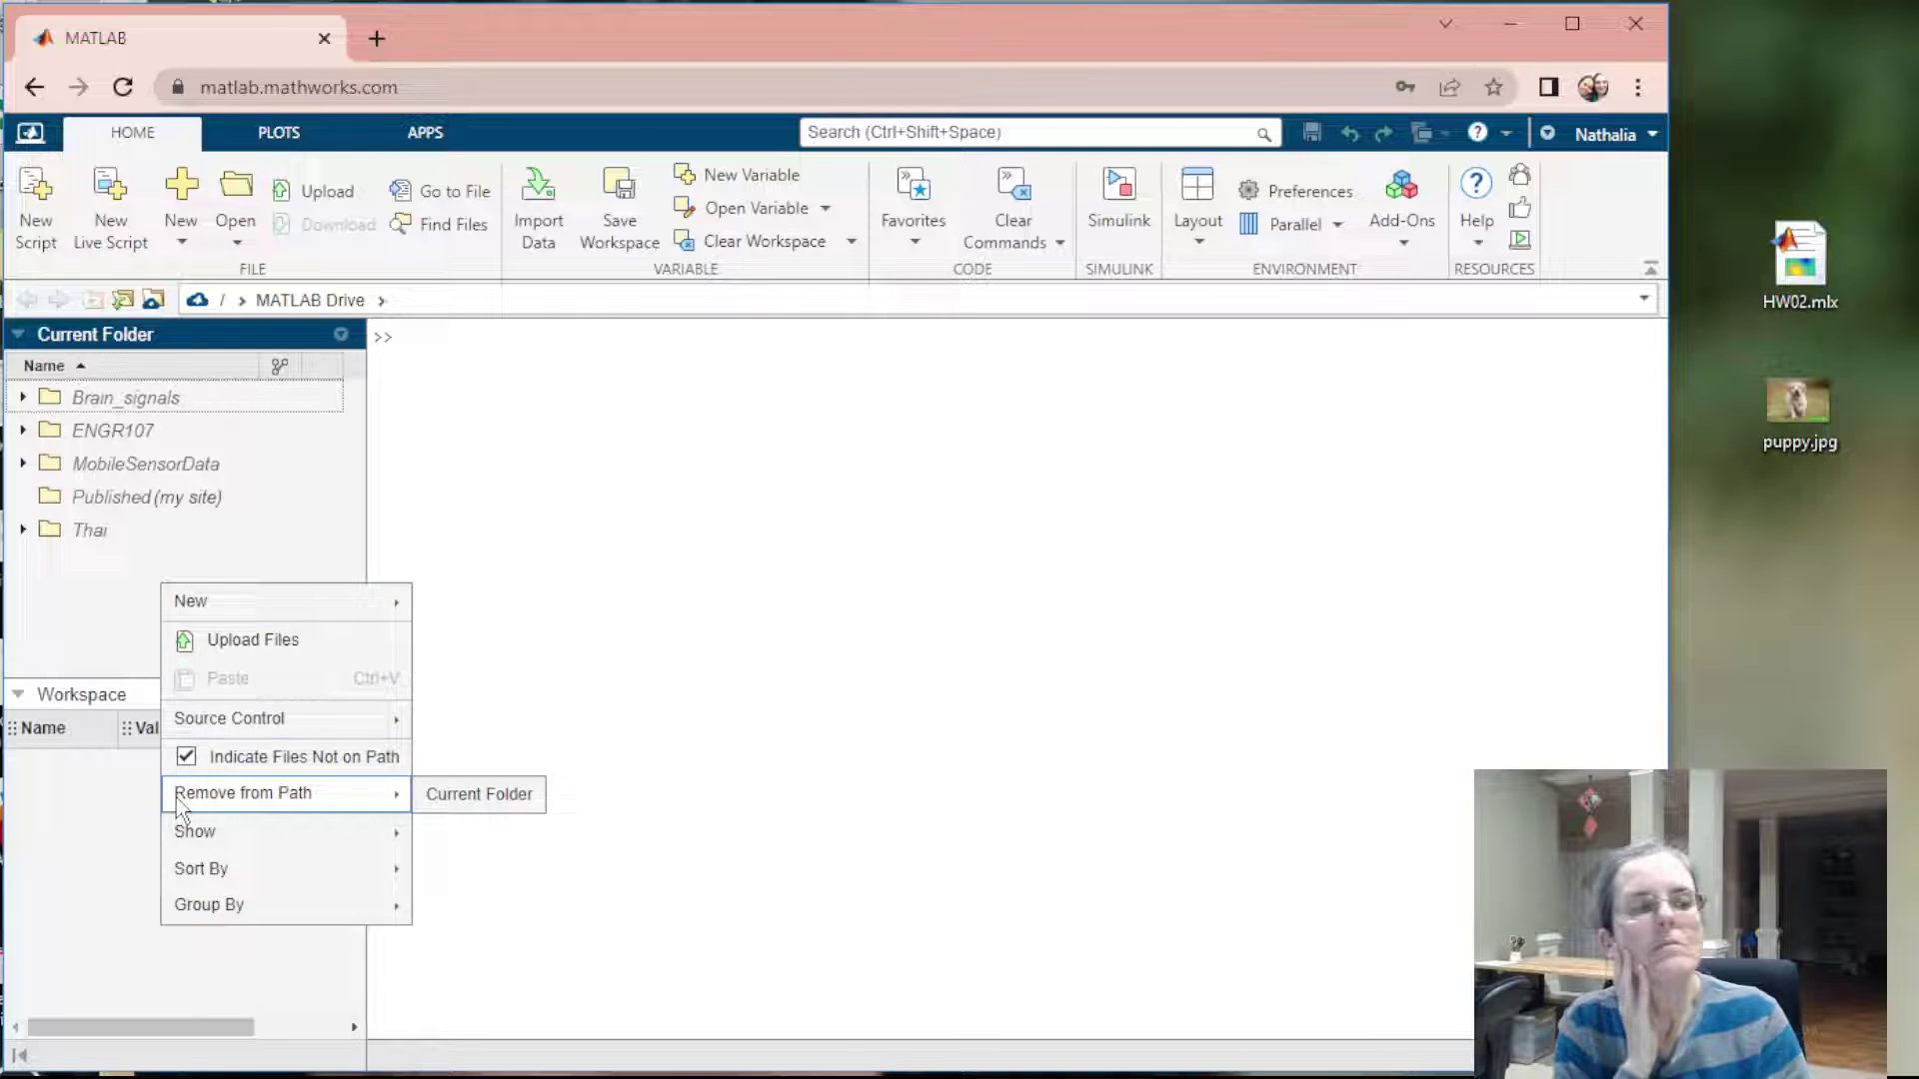
{"action": "mouse_move", "coordinate": [207, 605]}
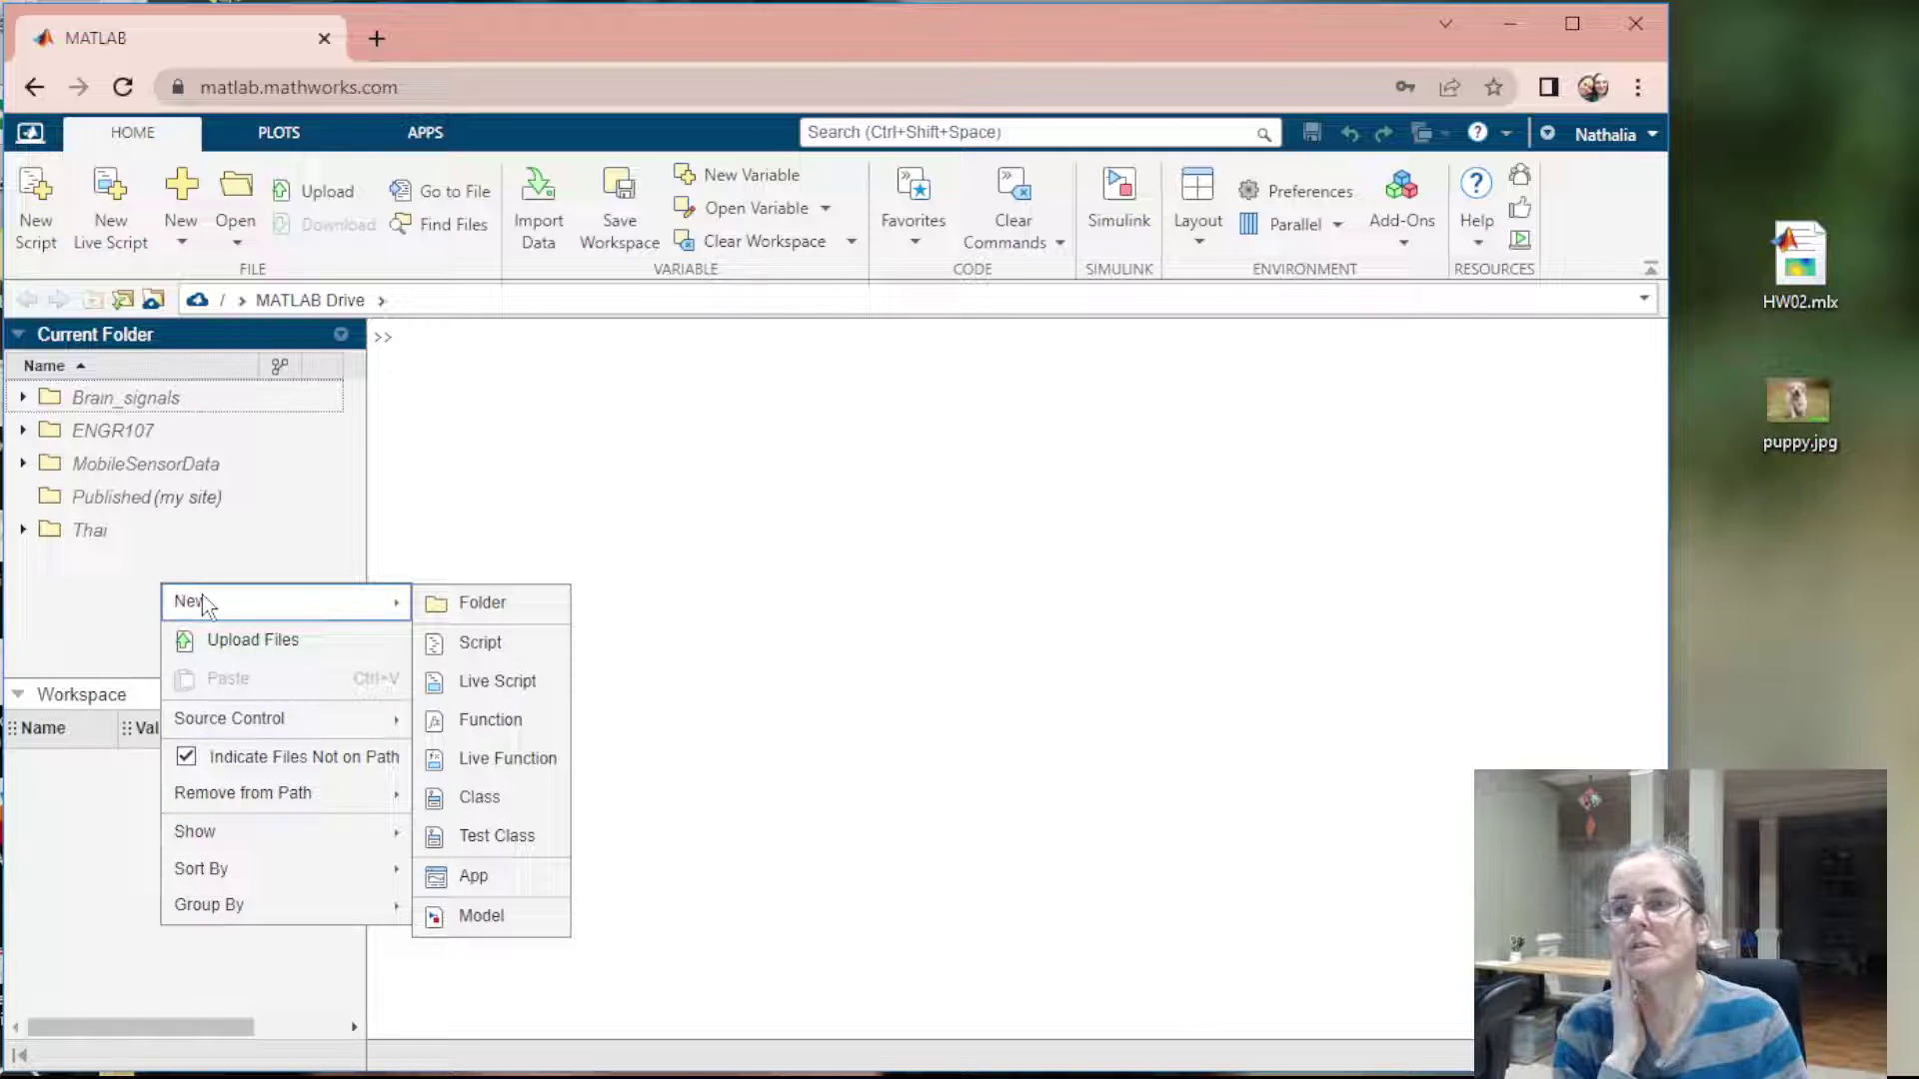
{"action": "left_click", "coordinate": [462, 604]}
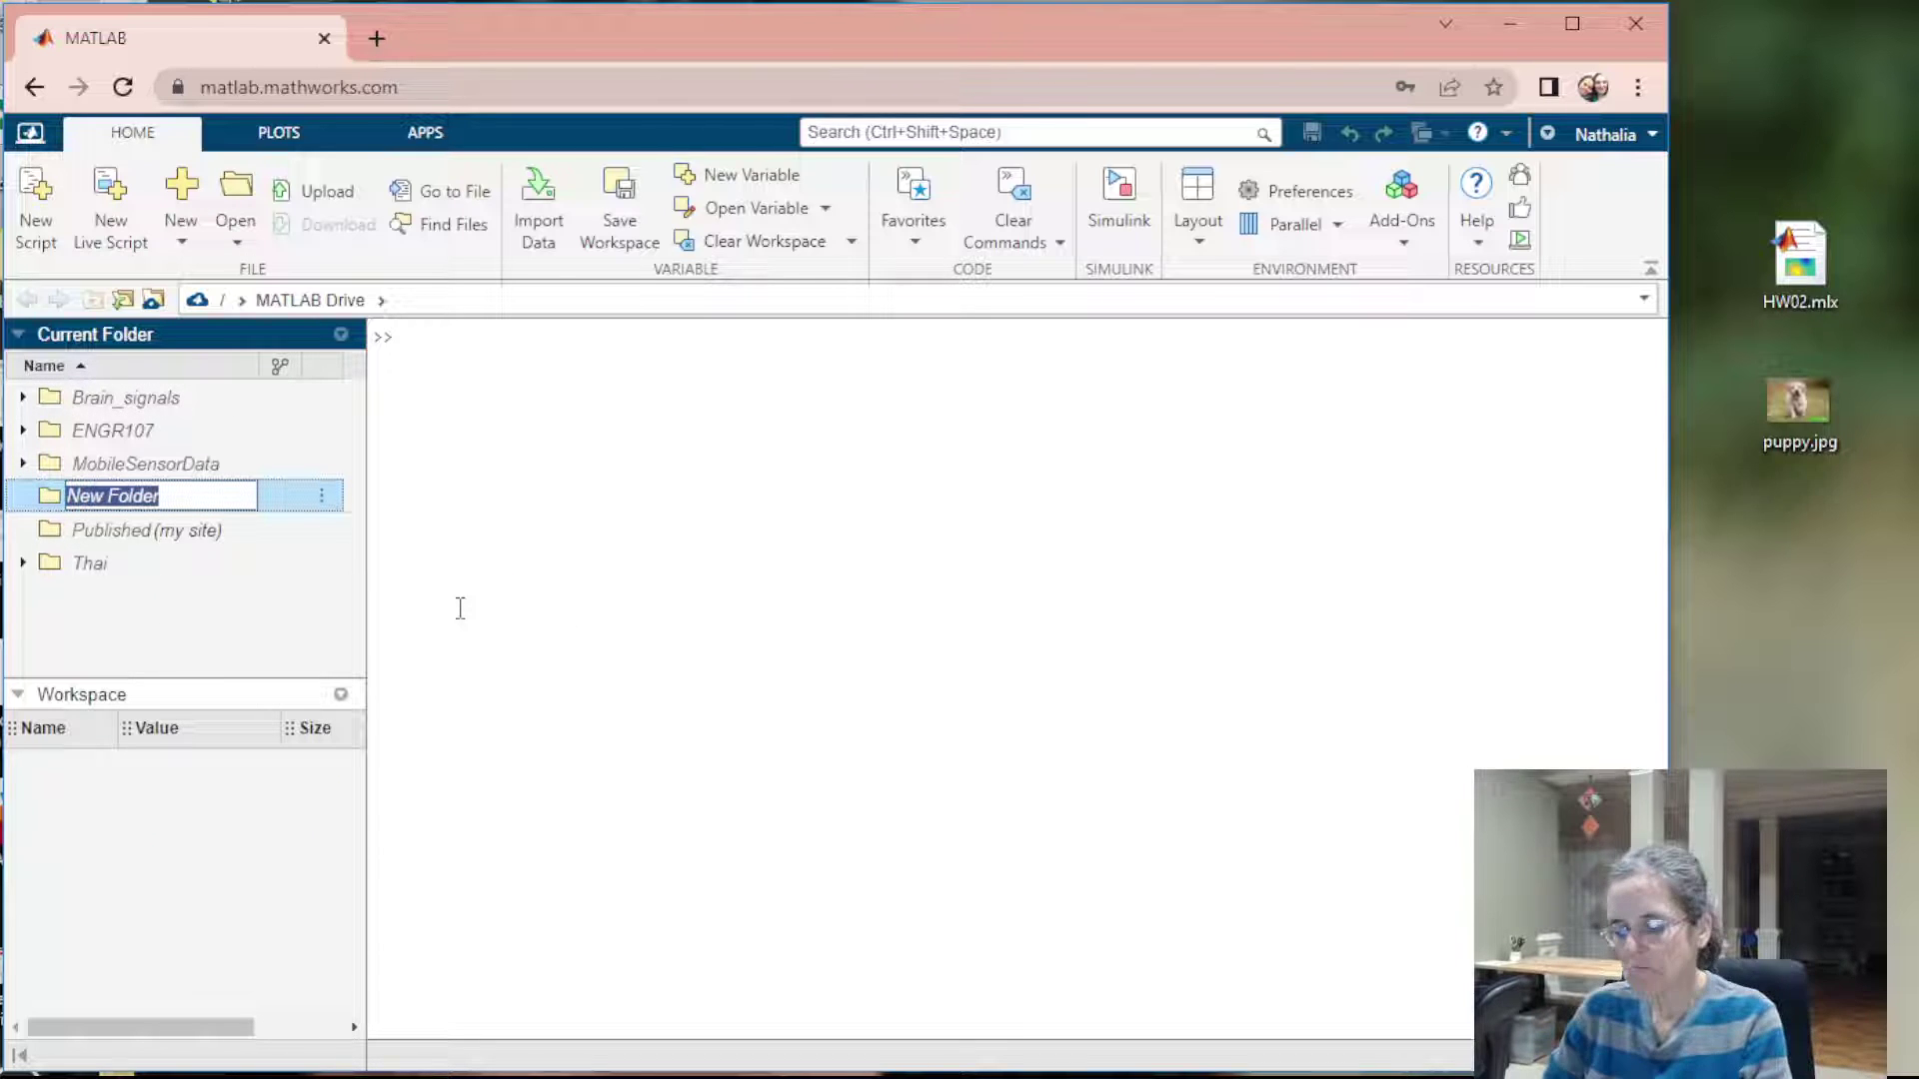
{"action": "type", "text": "10"}
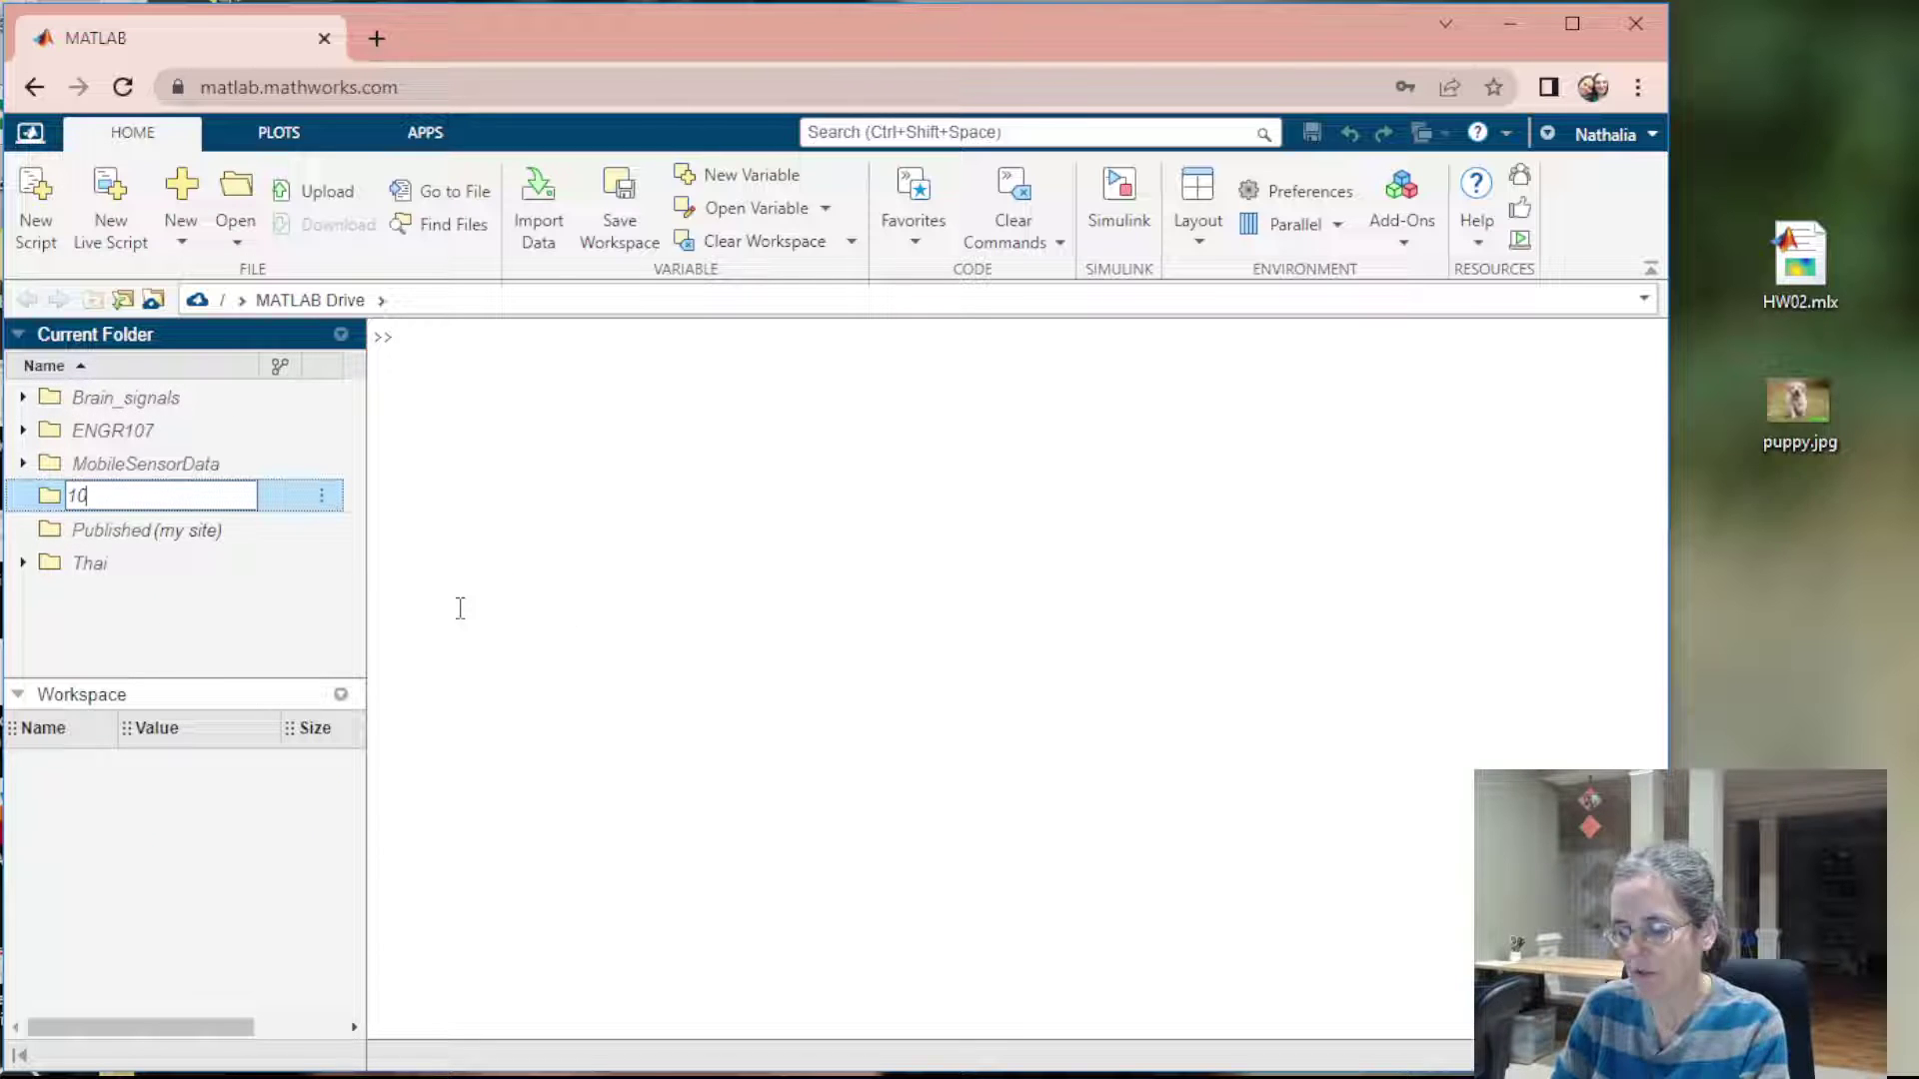
{"action": "type", "text": "7"}
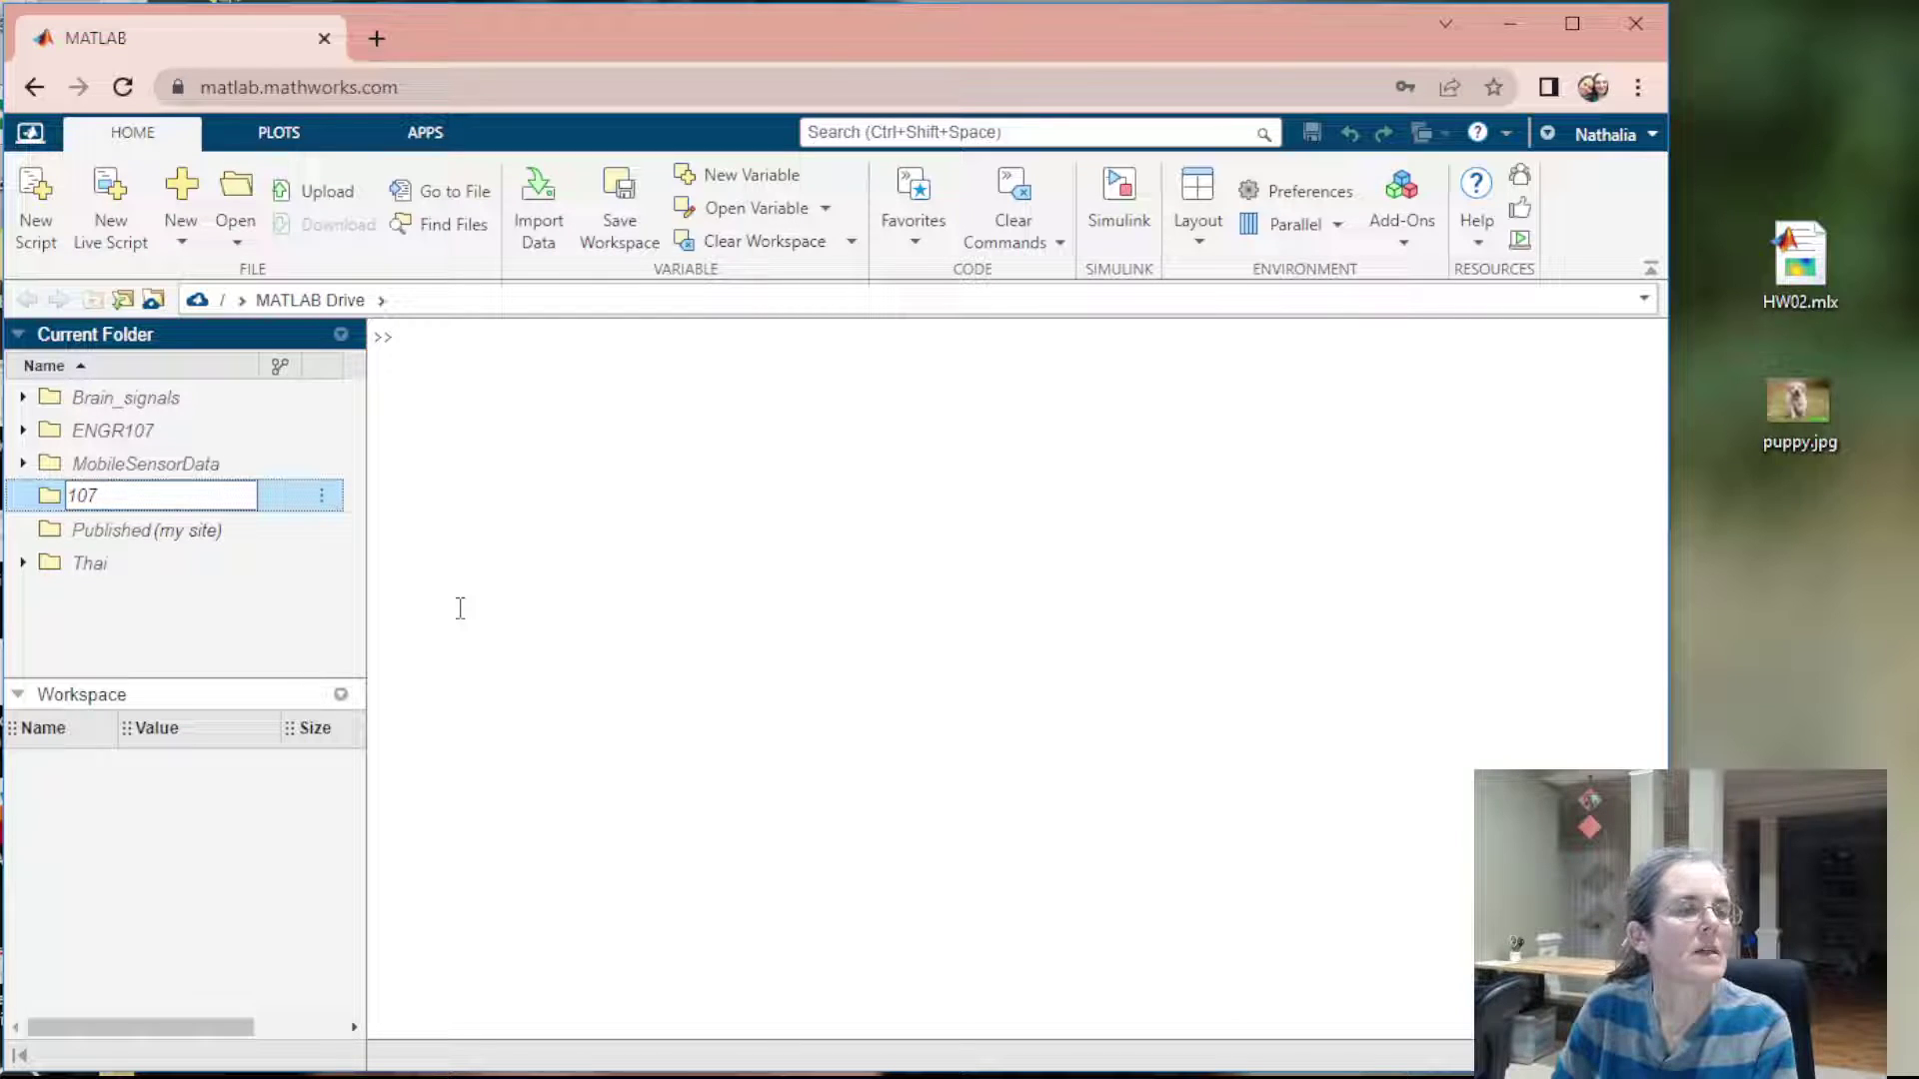
{"action": "type", "text": "homework"}
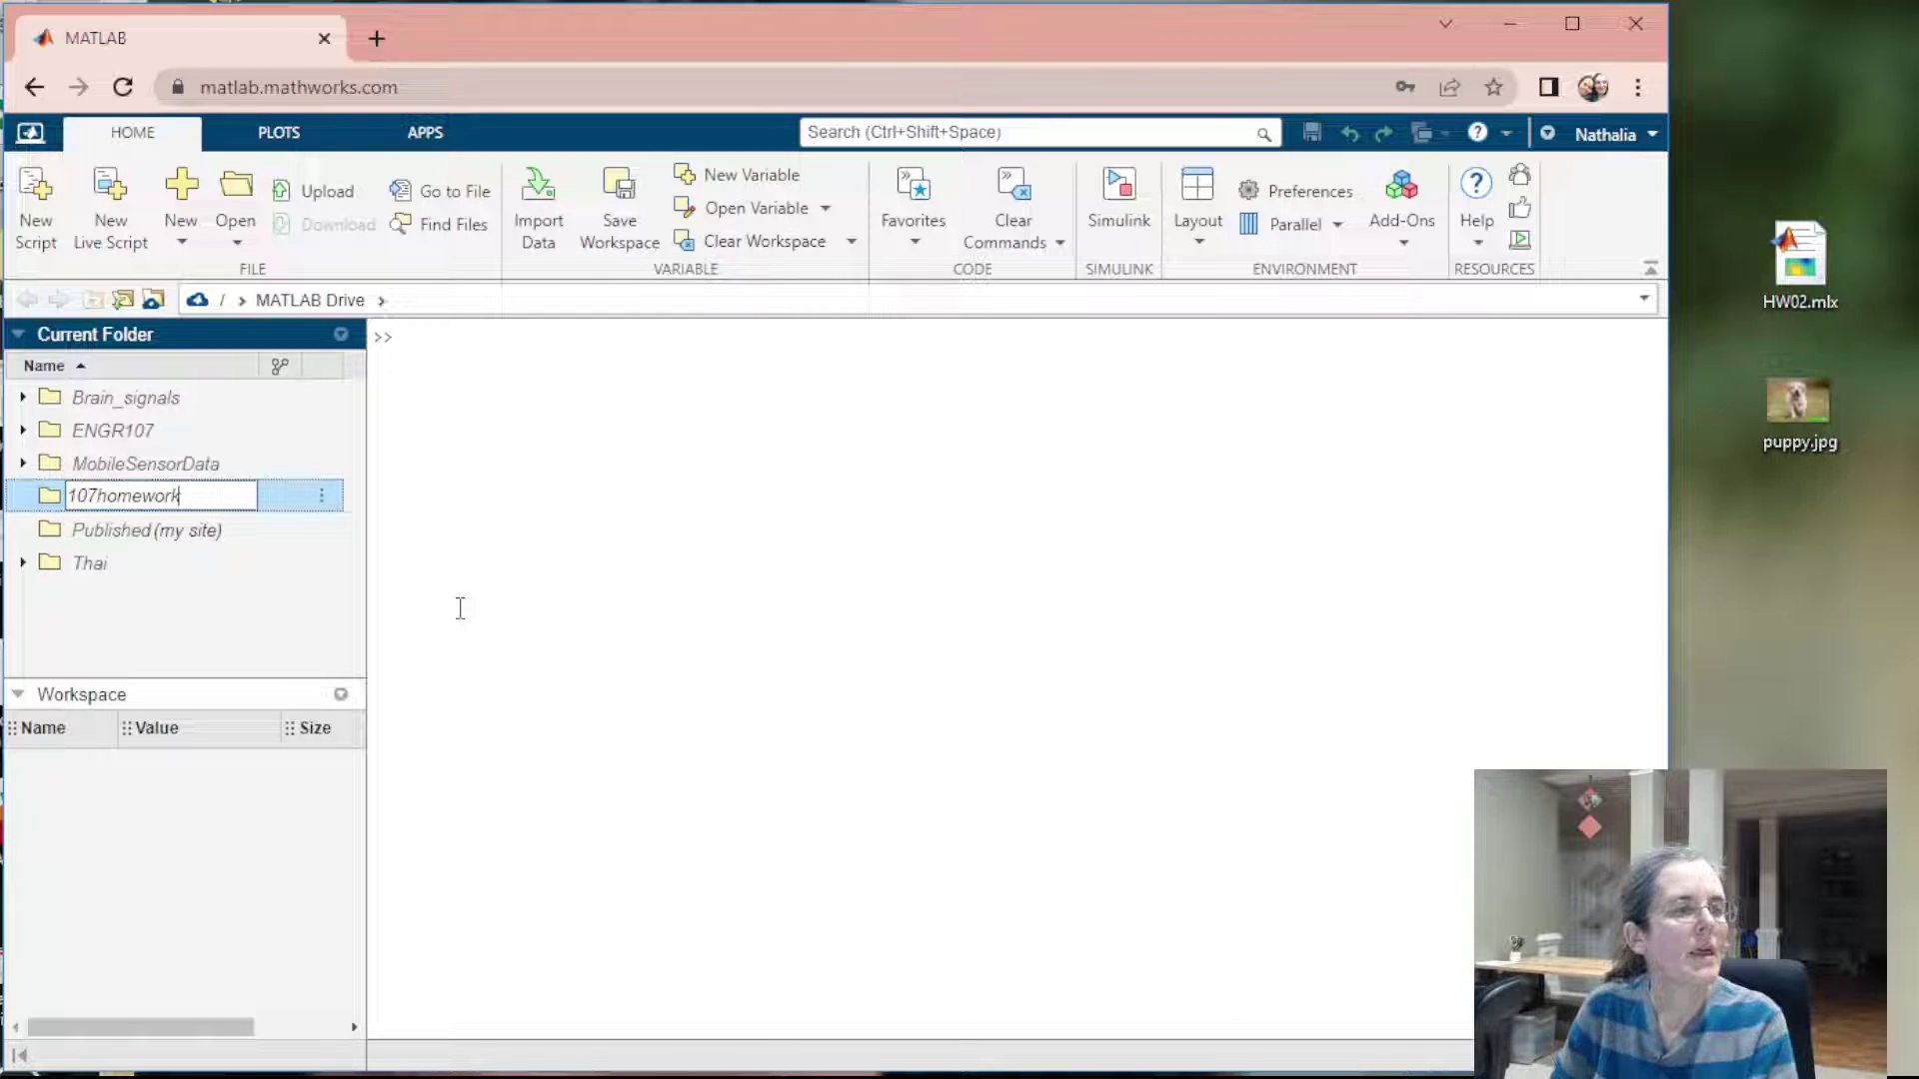
{"action": "key", "text": "Return"}
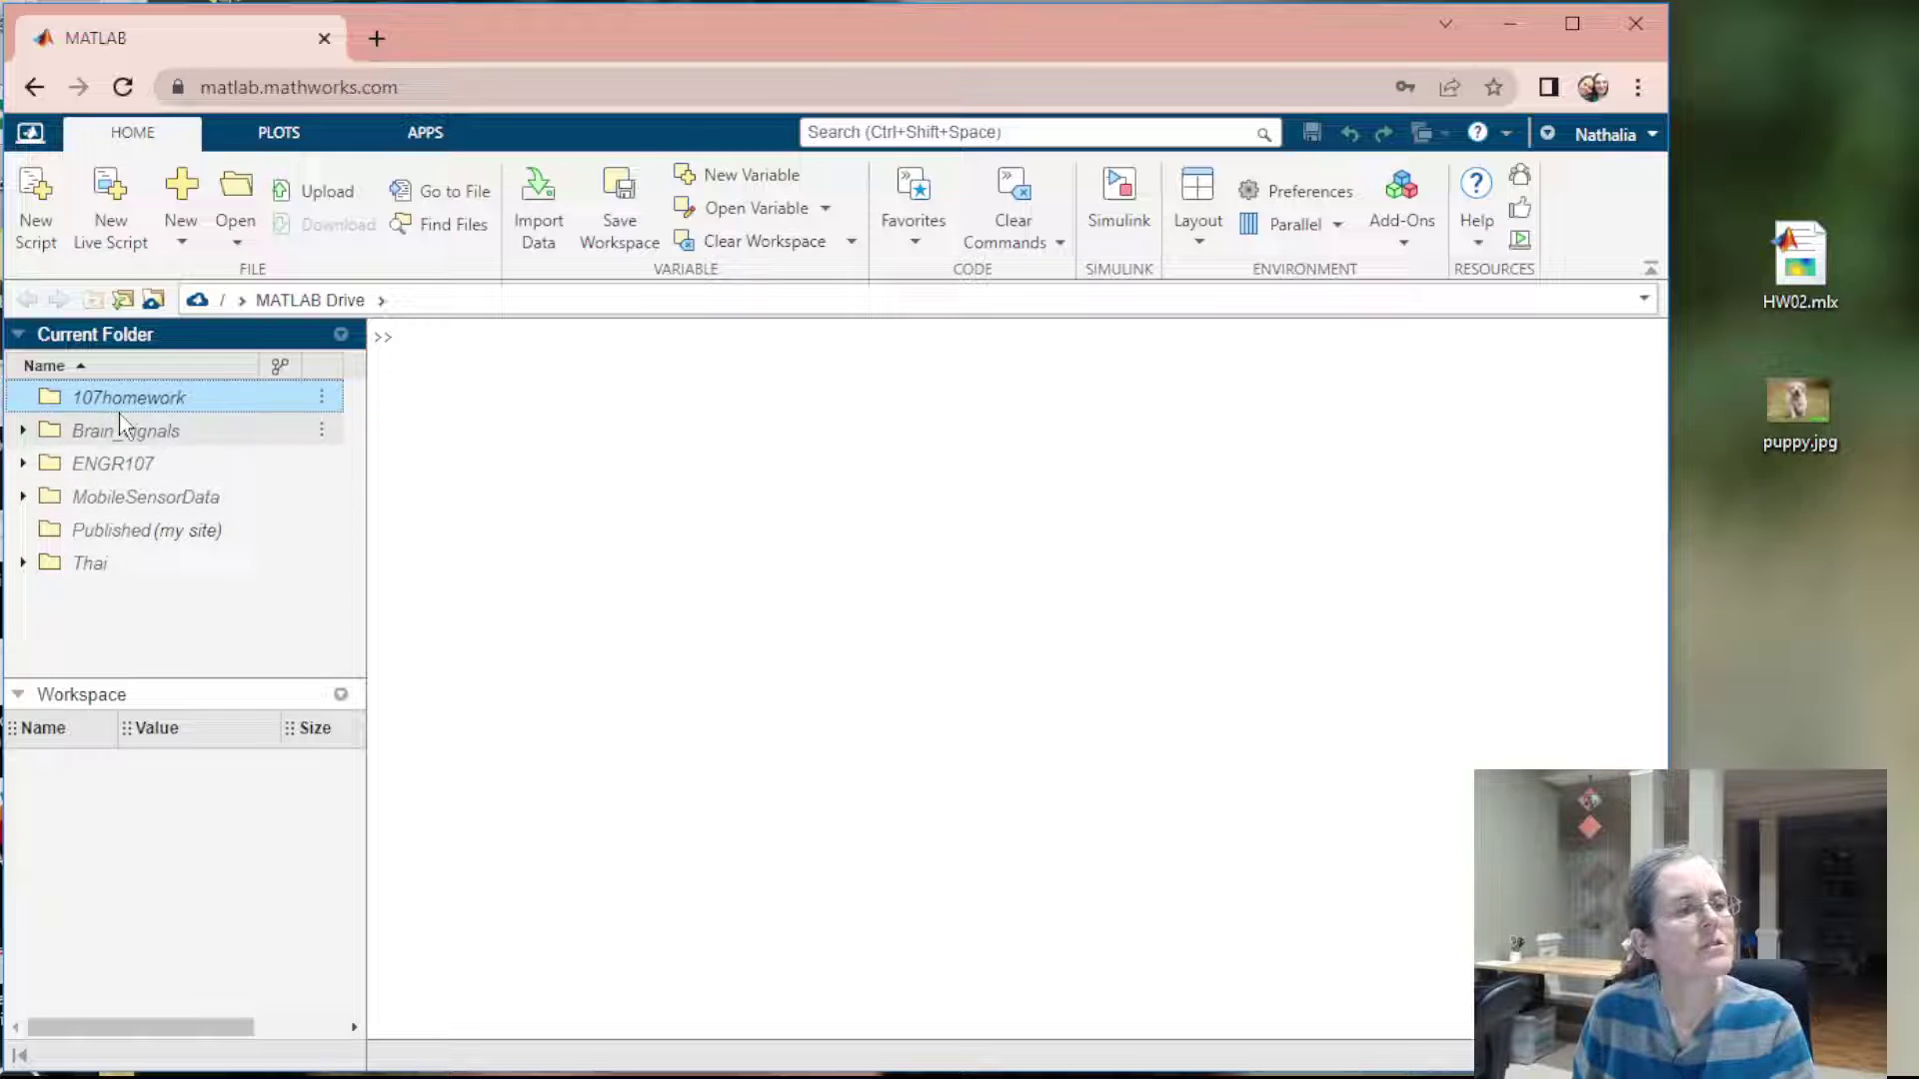
{"action": "double_click", "coordinate": [115, 399]}
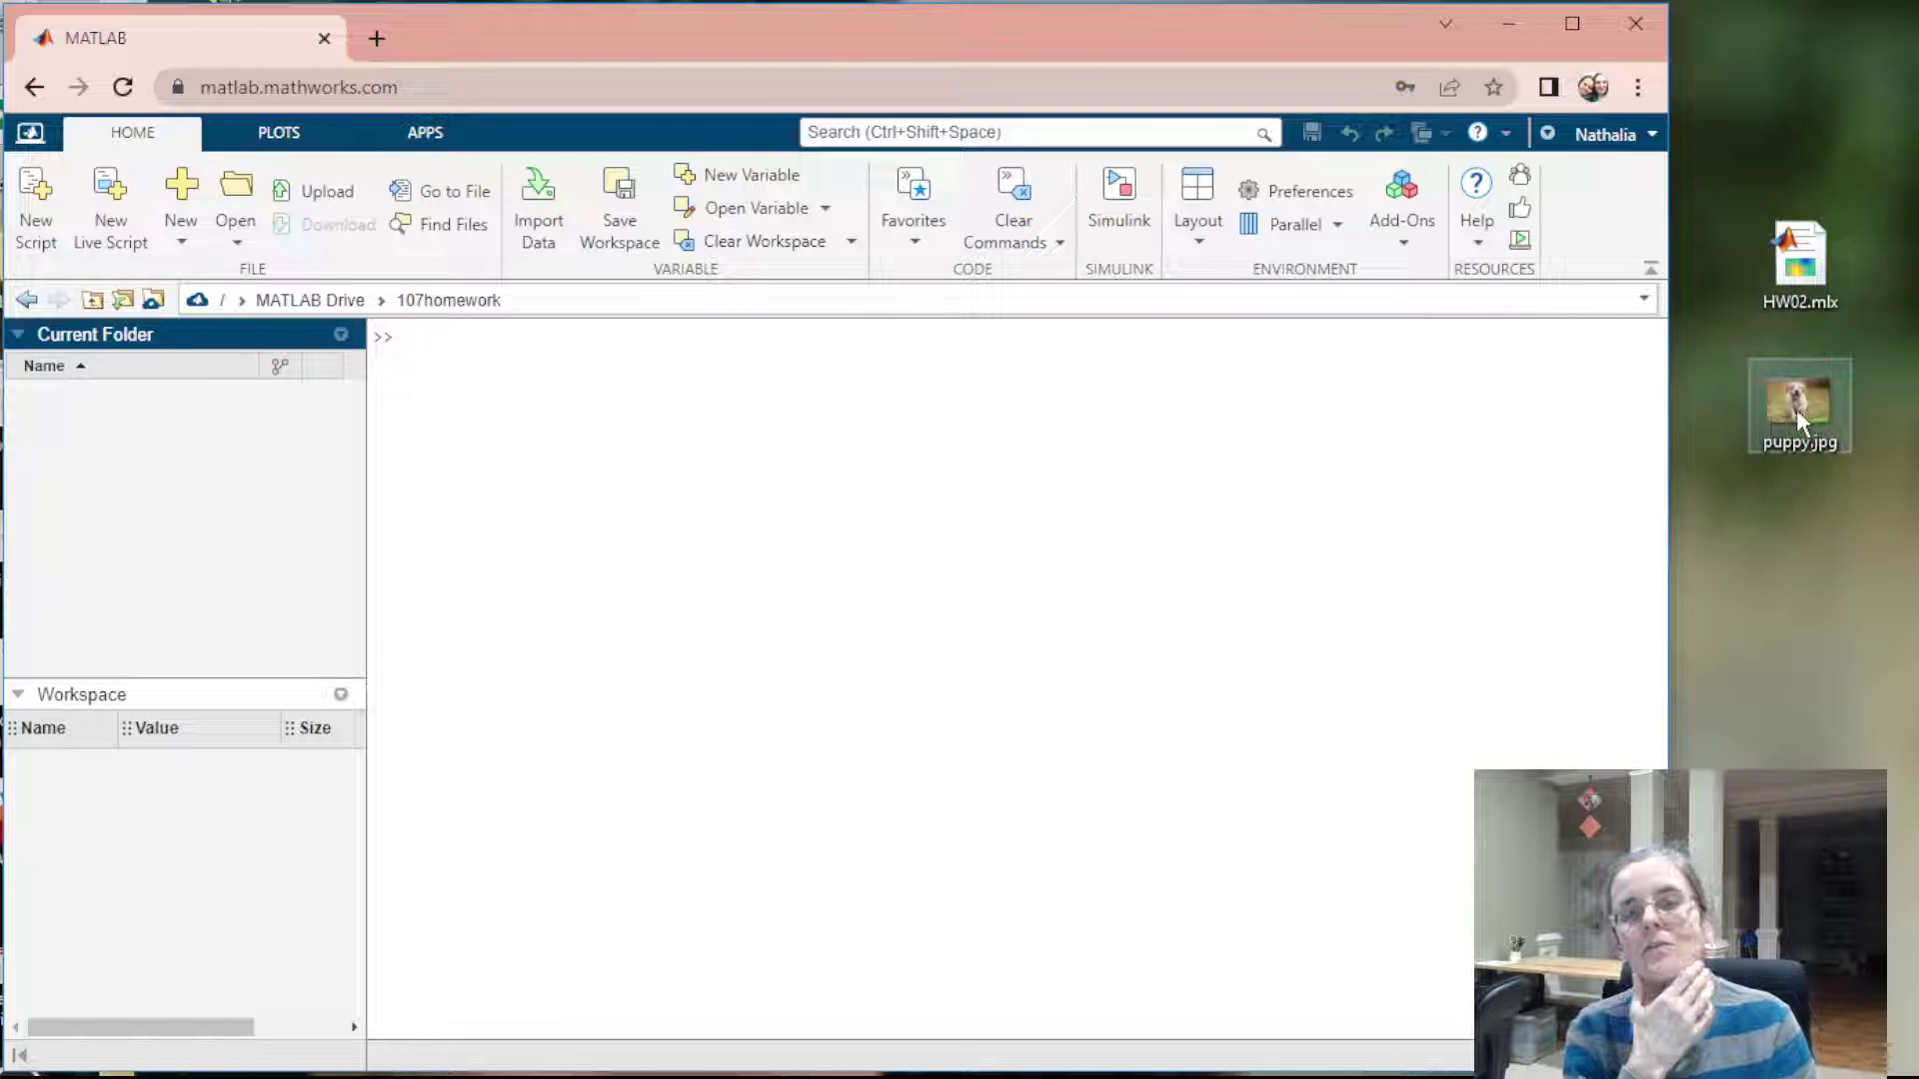
Upload puppy.jpg and HW02.mlx from the desktop into the 107homework folder
{"action": "left_click_drag", "start_coordinate": [1797, 403], "coordinate": [116, 481]}
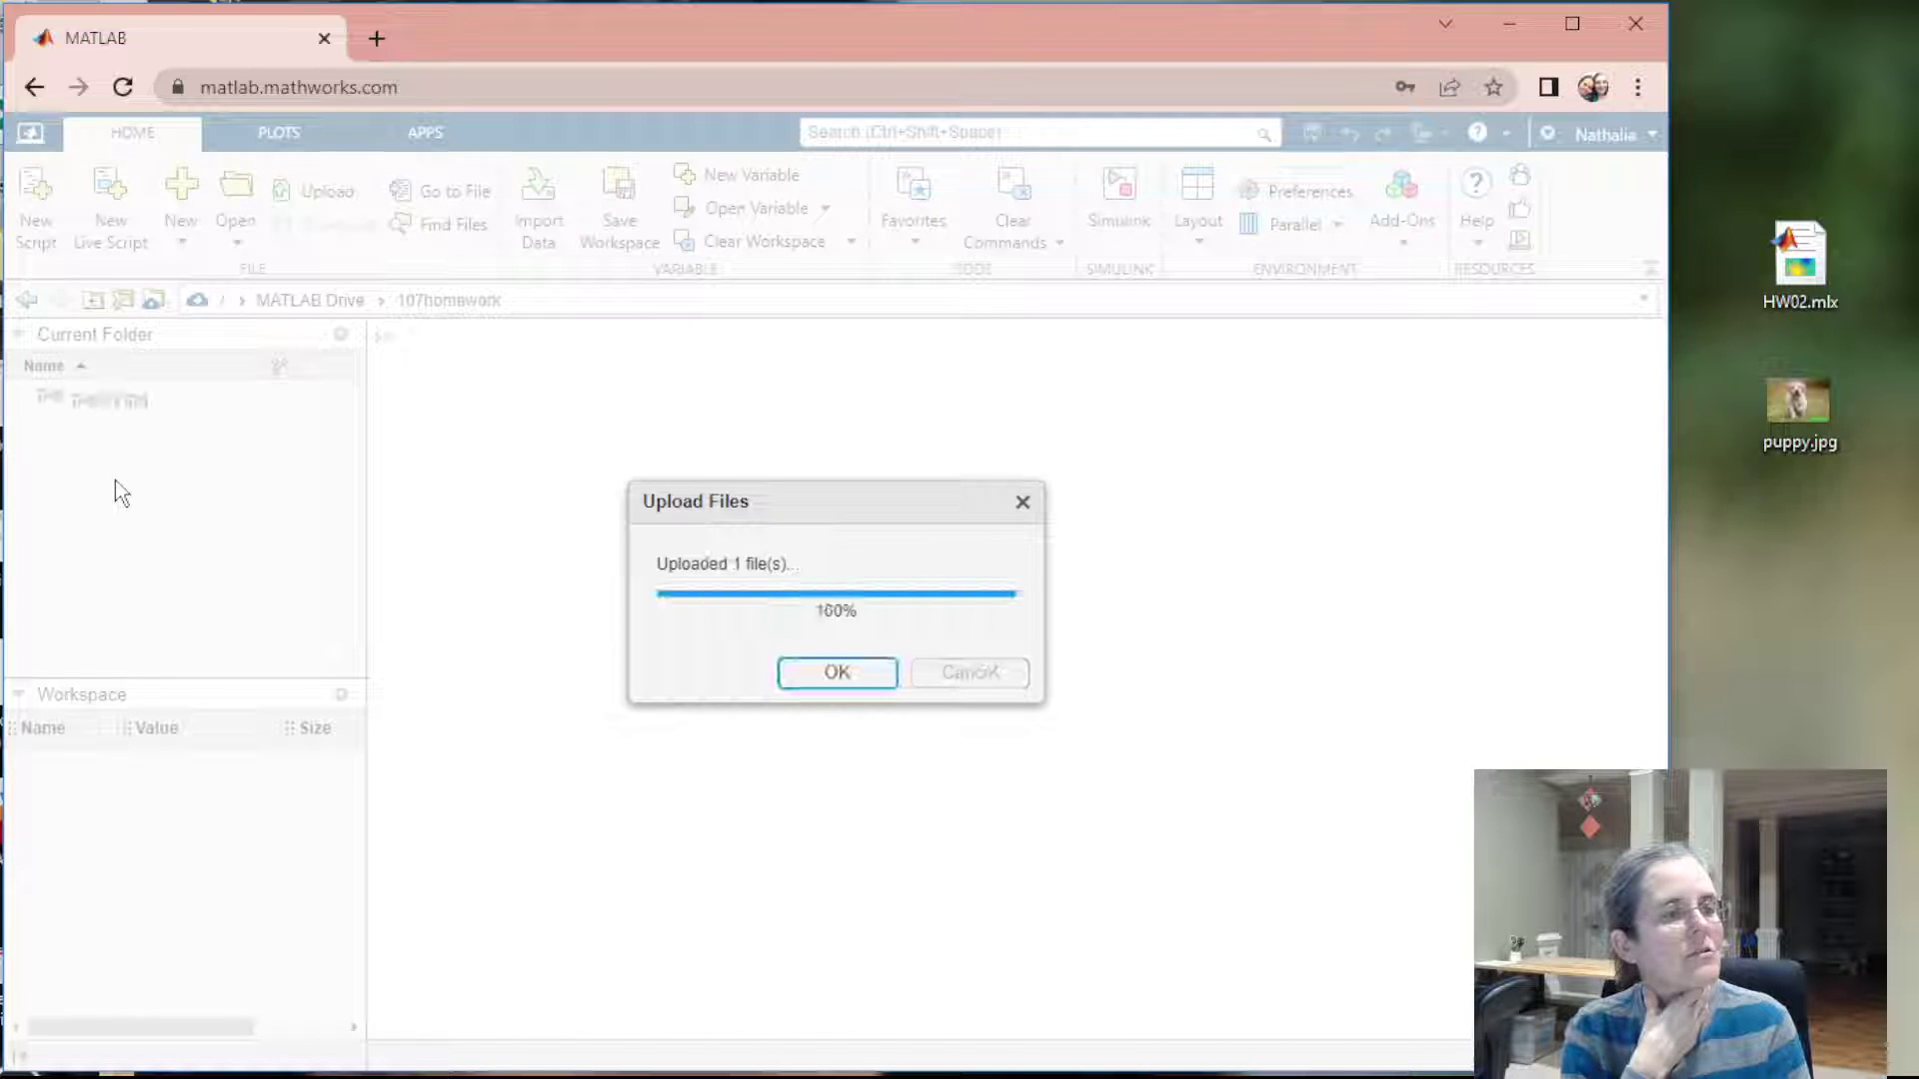
{"action": "left_click", "coordinate": [814, 680]}
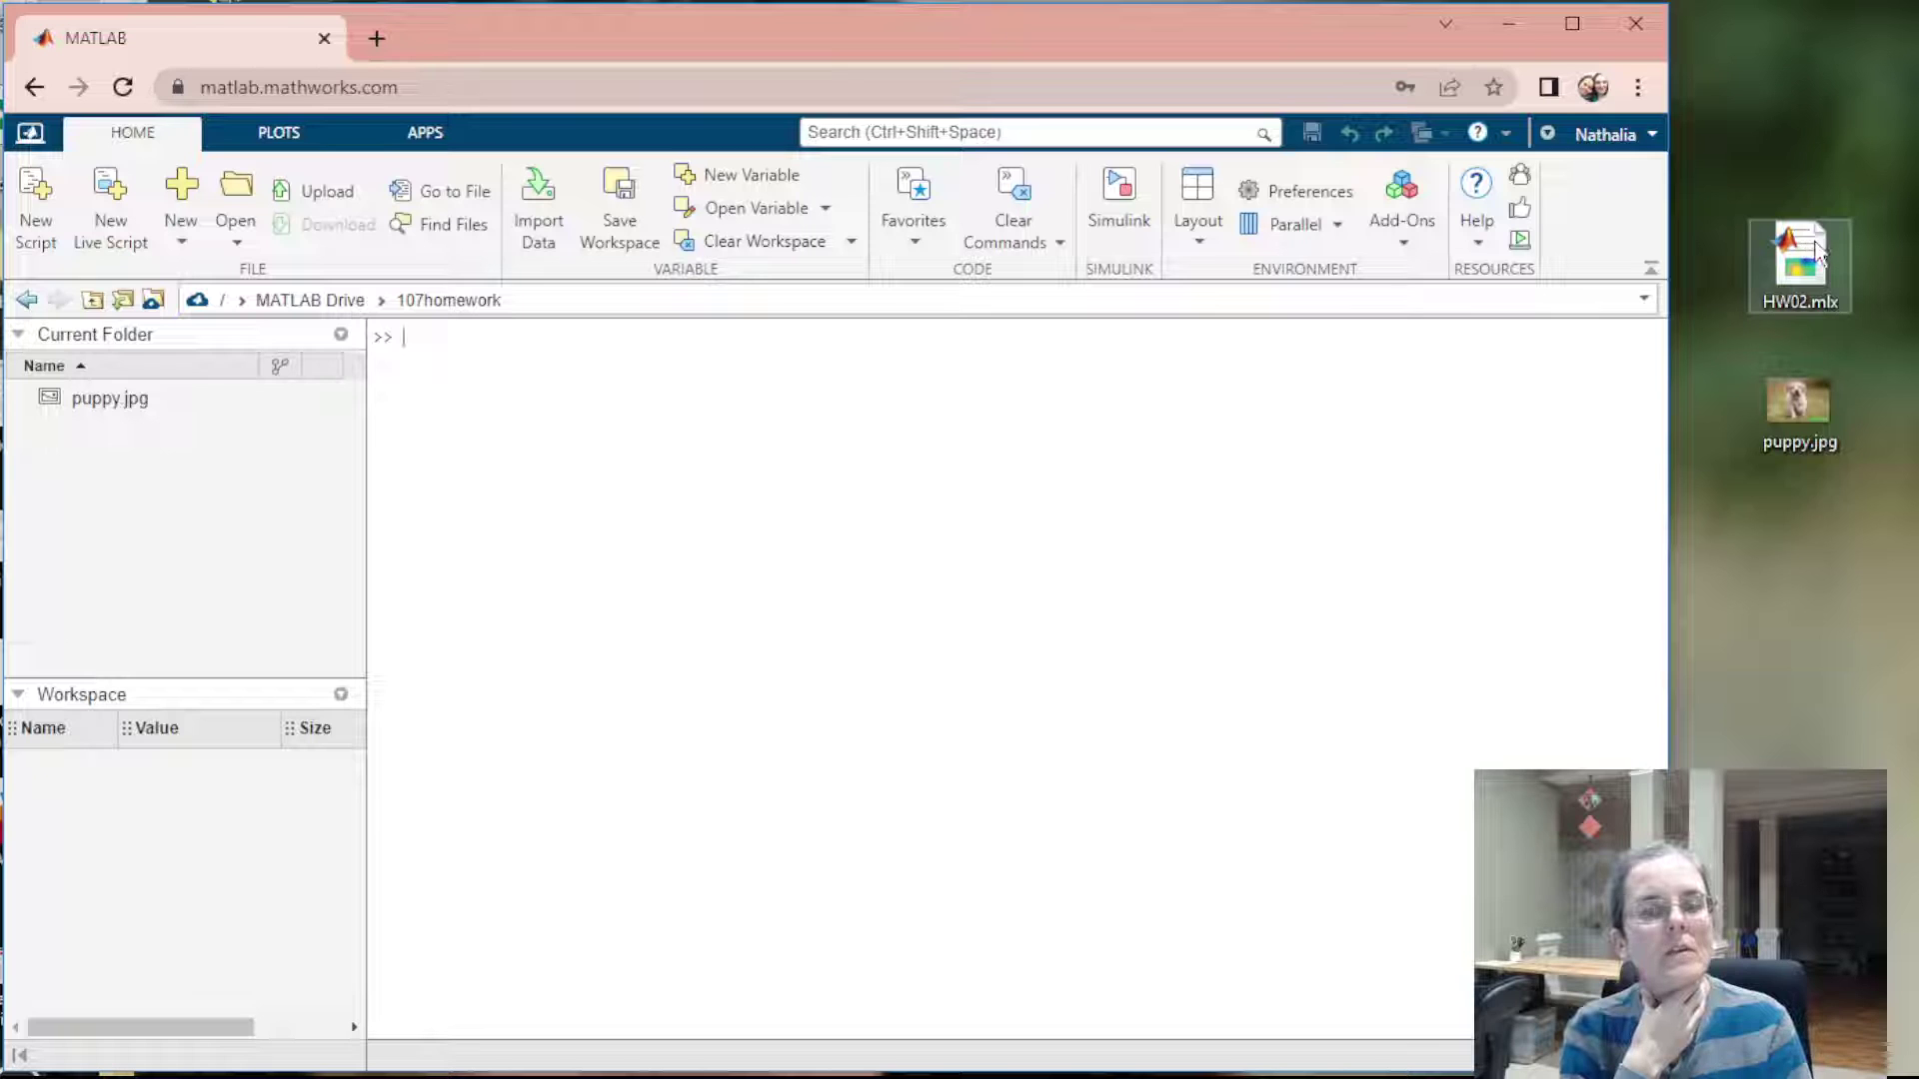
{"action": "left_click_drag", "start_coordinate": [1799, 258], "coordinate": [100, 513]}
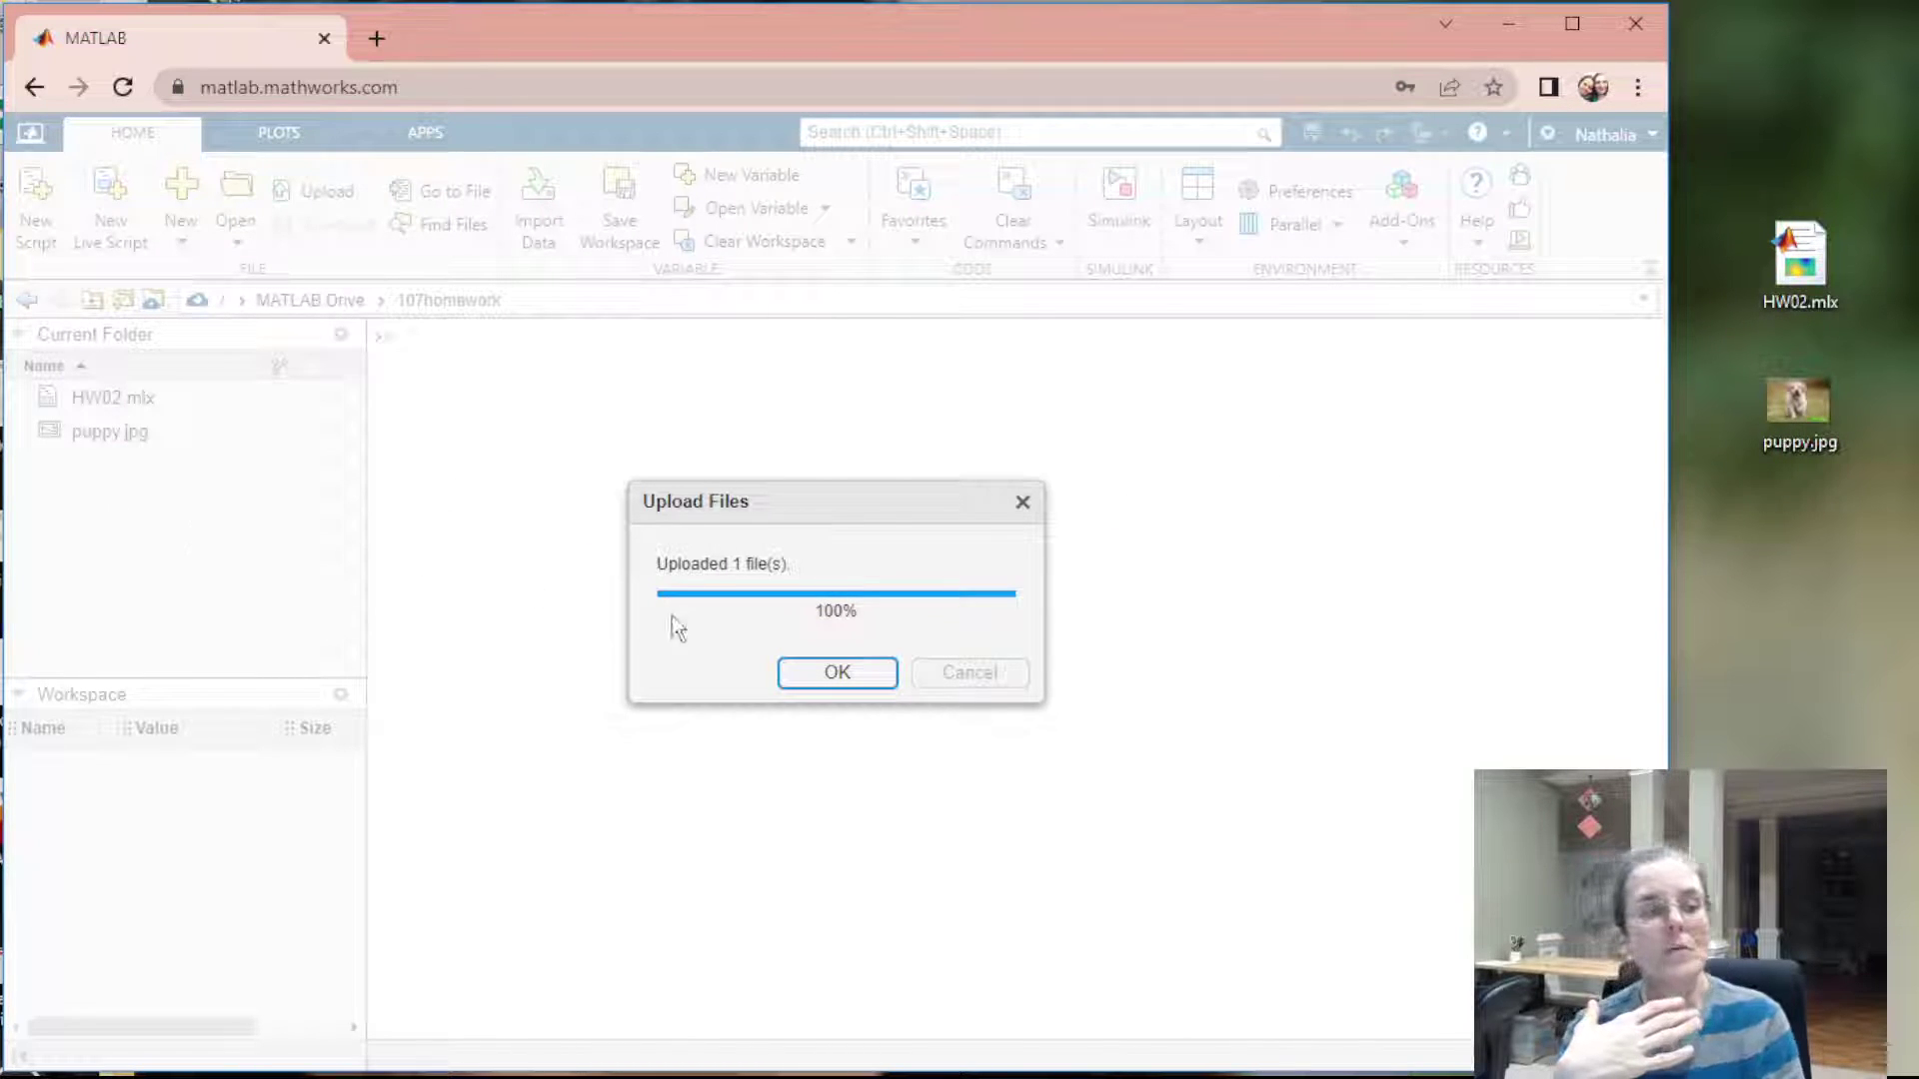
{"action": "left_click", "coordinate": [799, 673]}
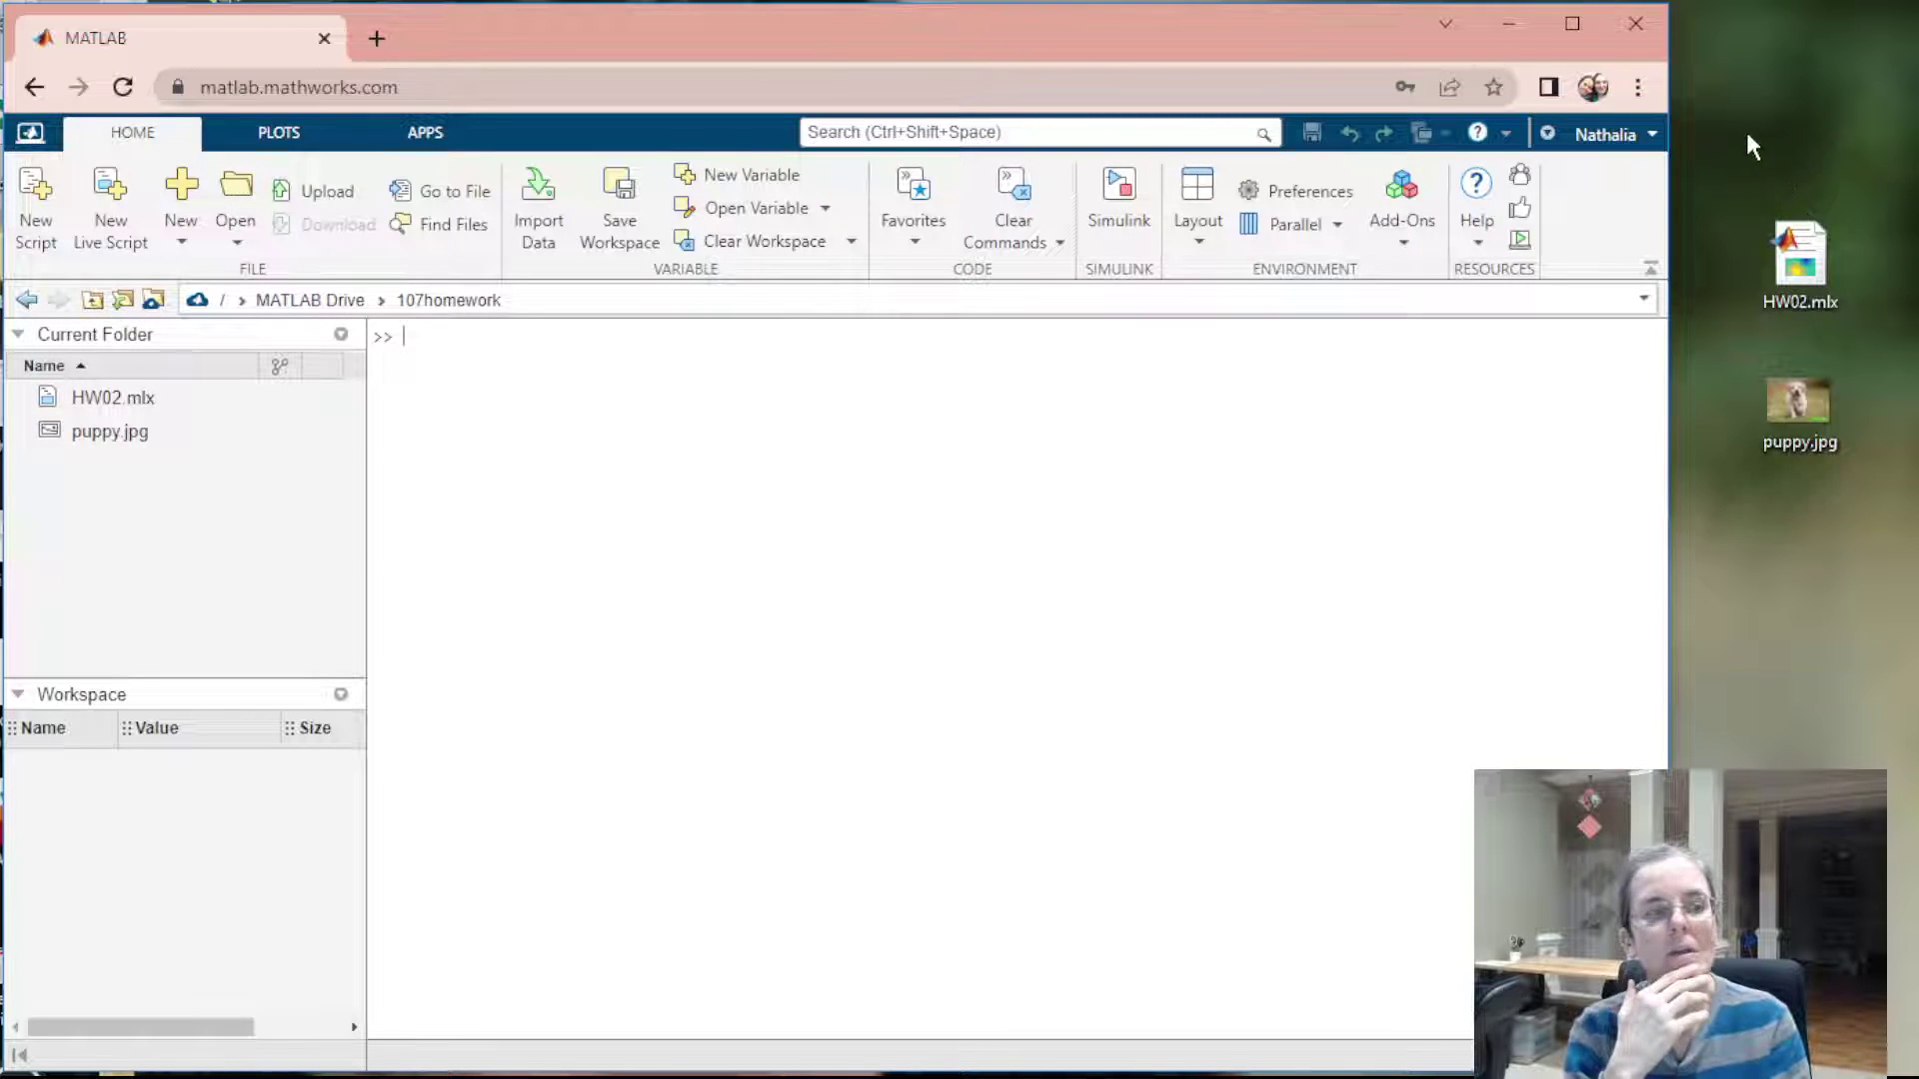
Preview puppy.jpg, cancel its Import Data dialog, and select HW02.mlx
{"action": "left_click", "coordinate": [103, 396]}
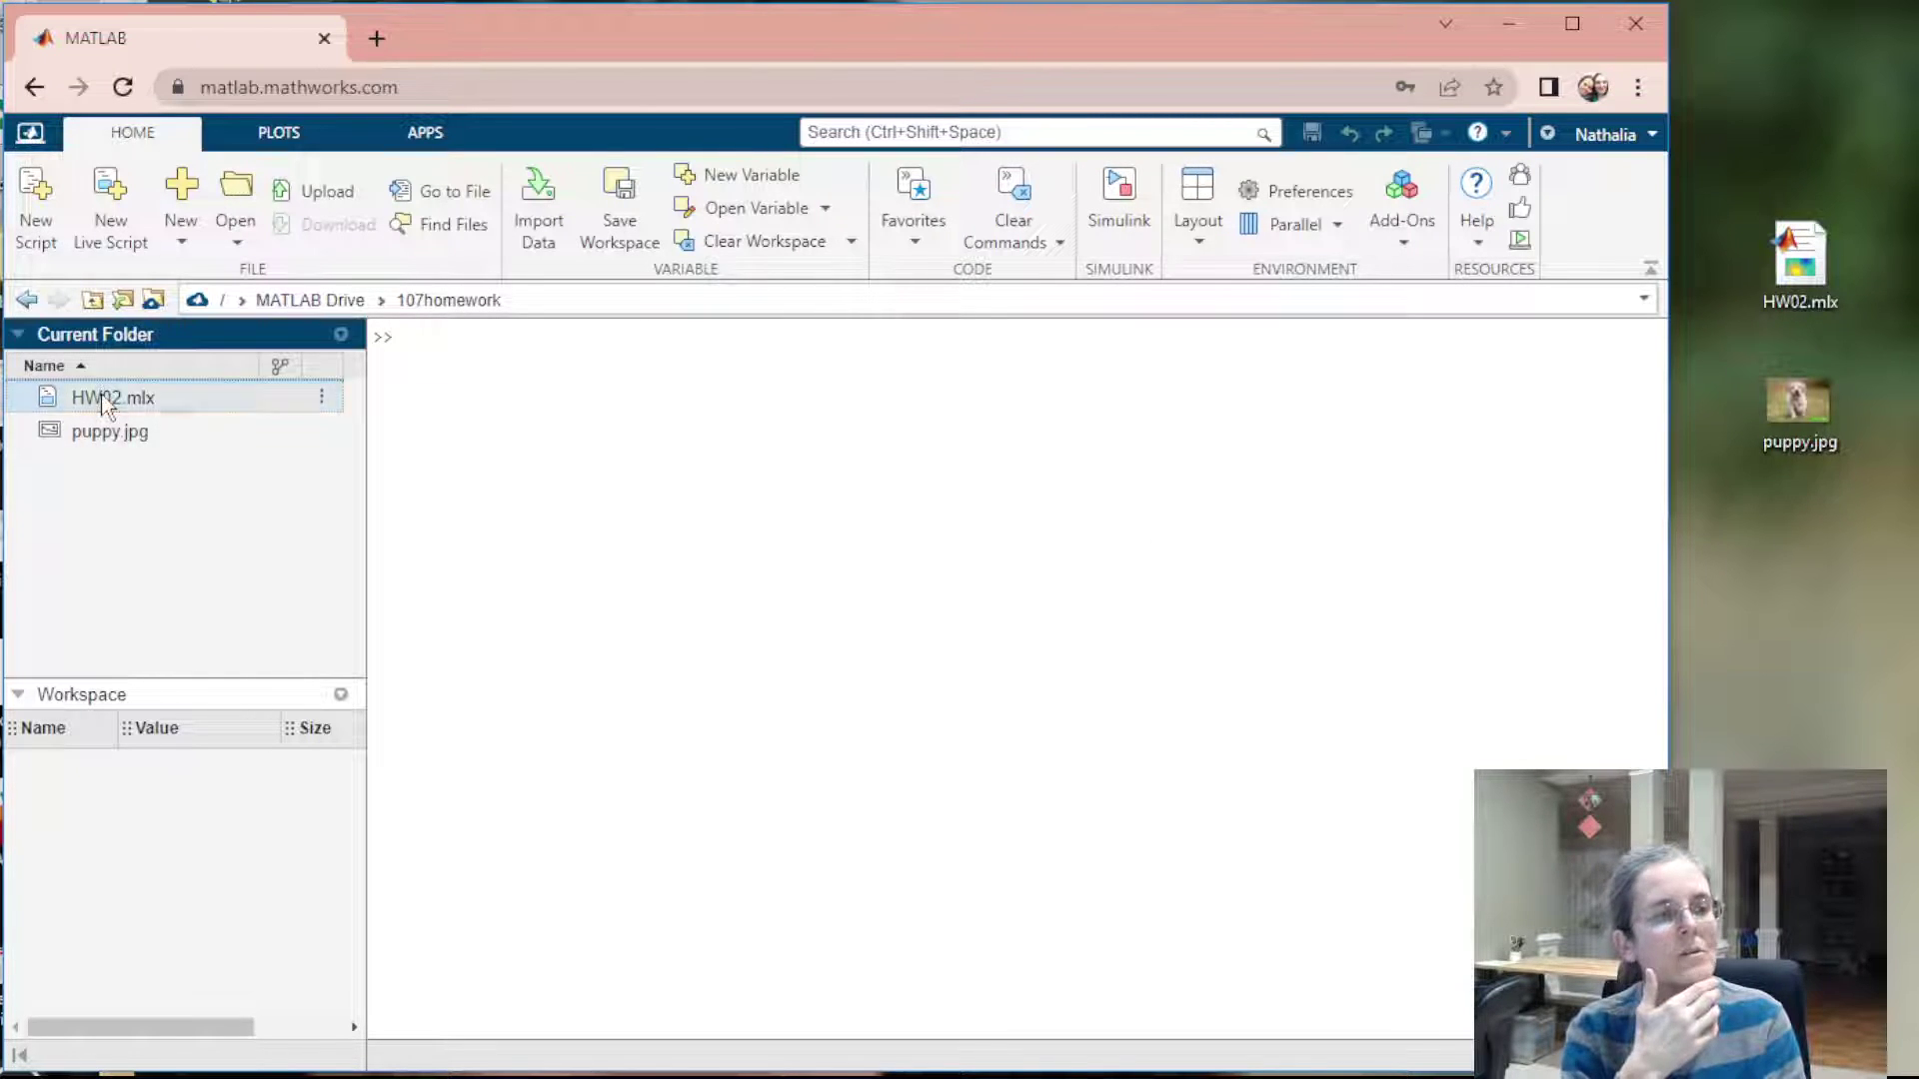
{"action": "left_click", "coordinate": [118, 433]}
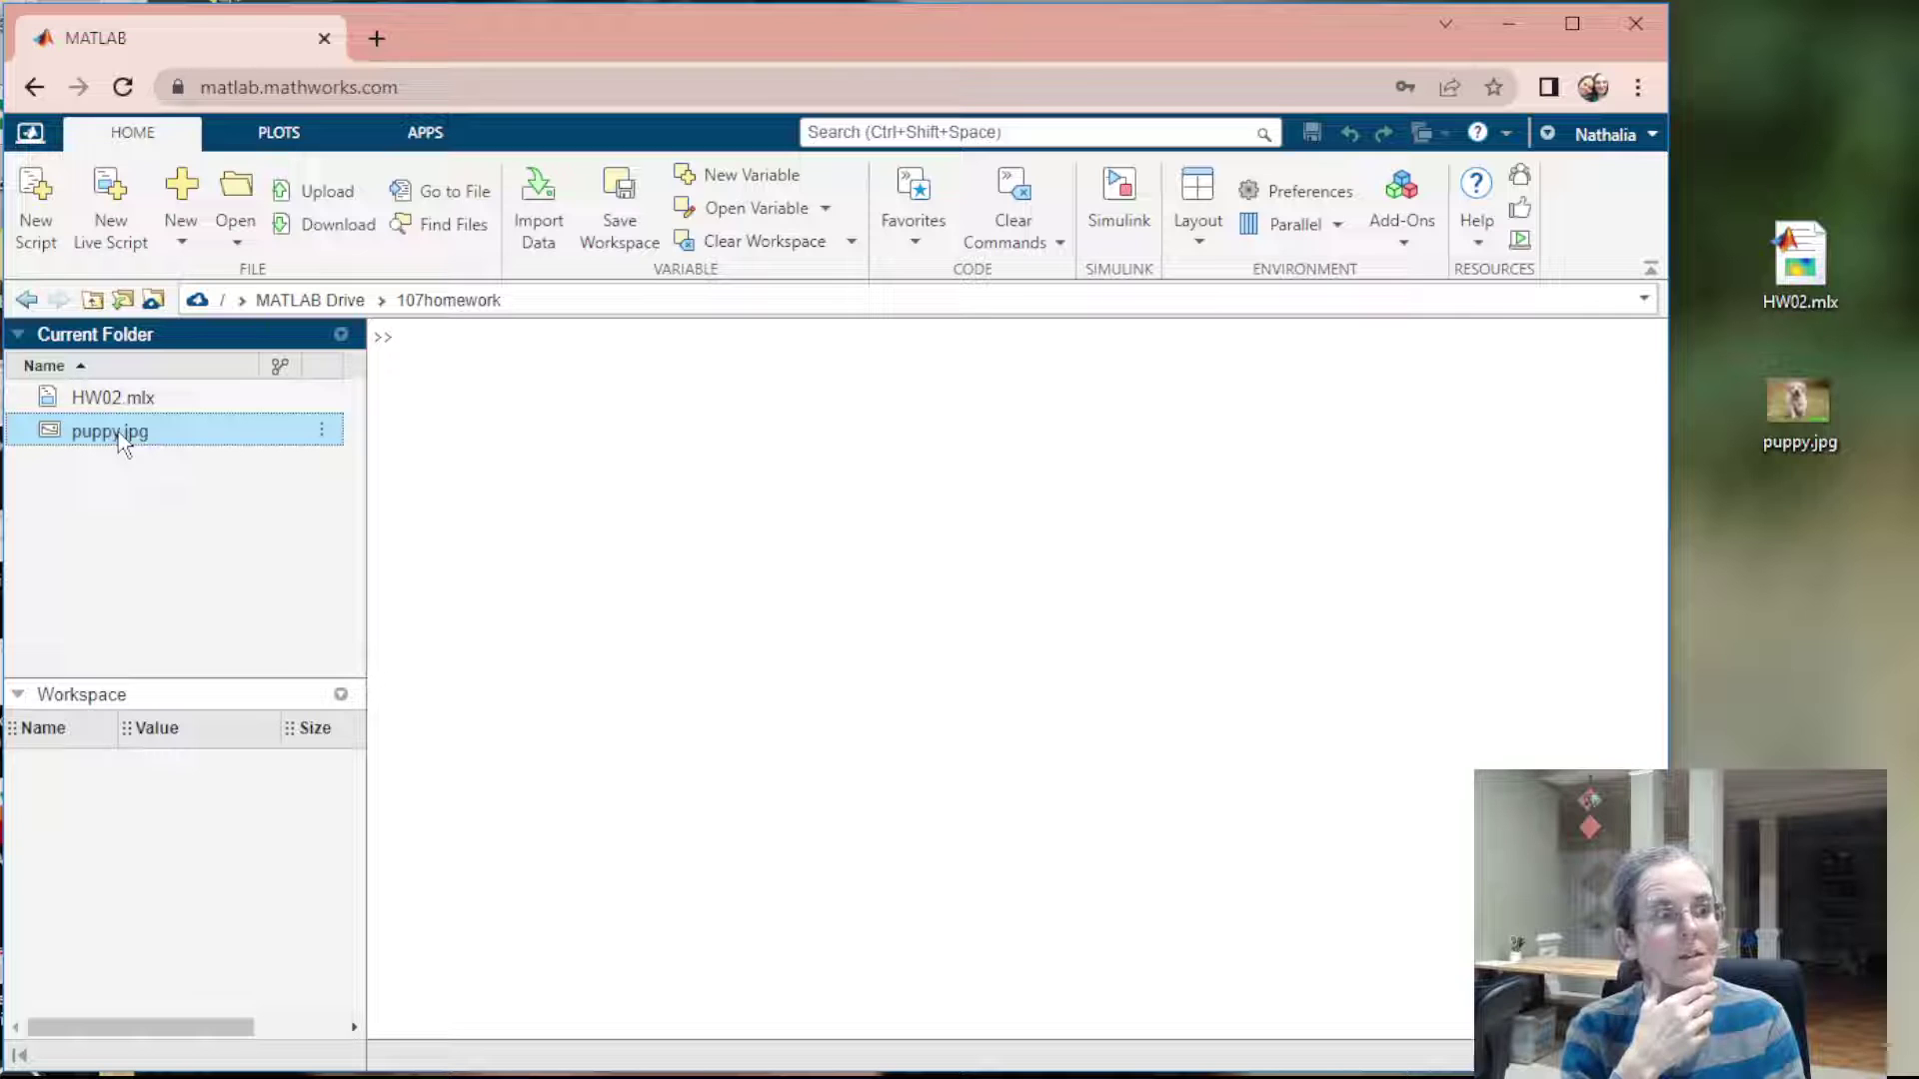
{"action": "double_click", "coordinate": [118, 433]}
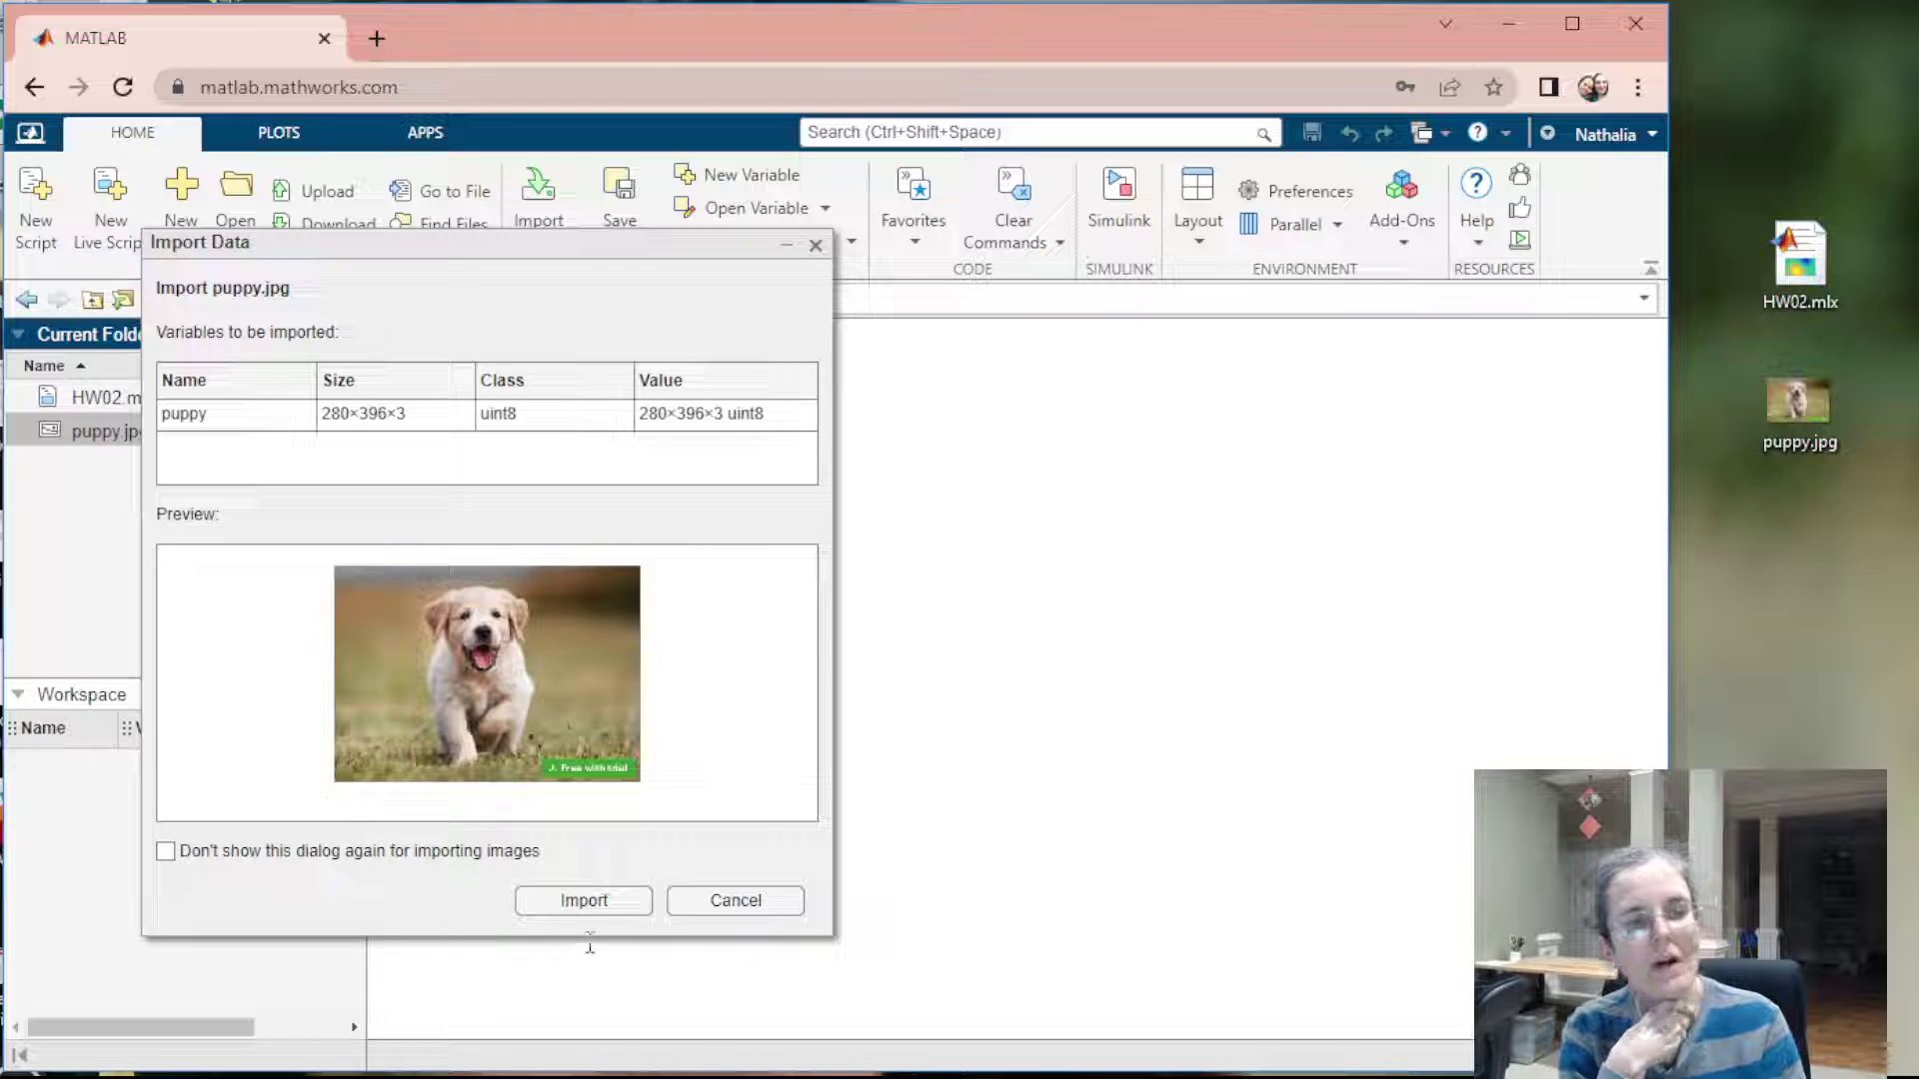
{"action": "left_click", "coordinate": [770, 904]}
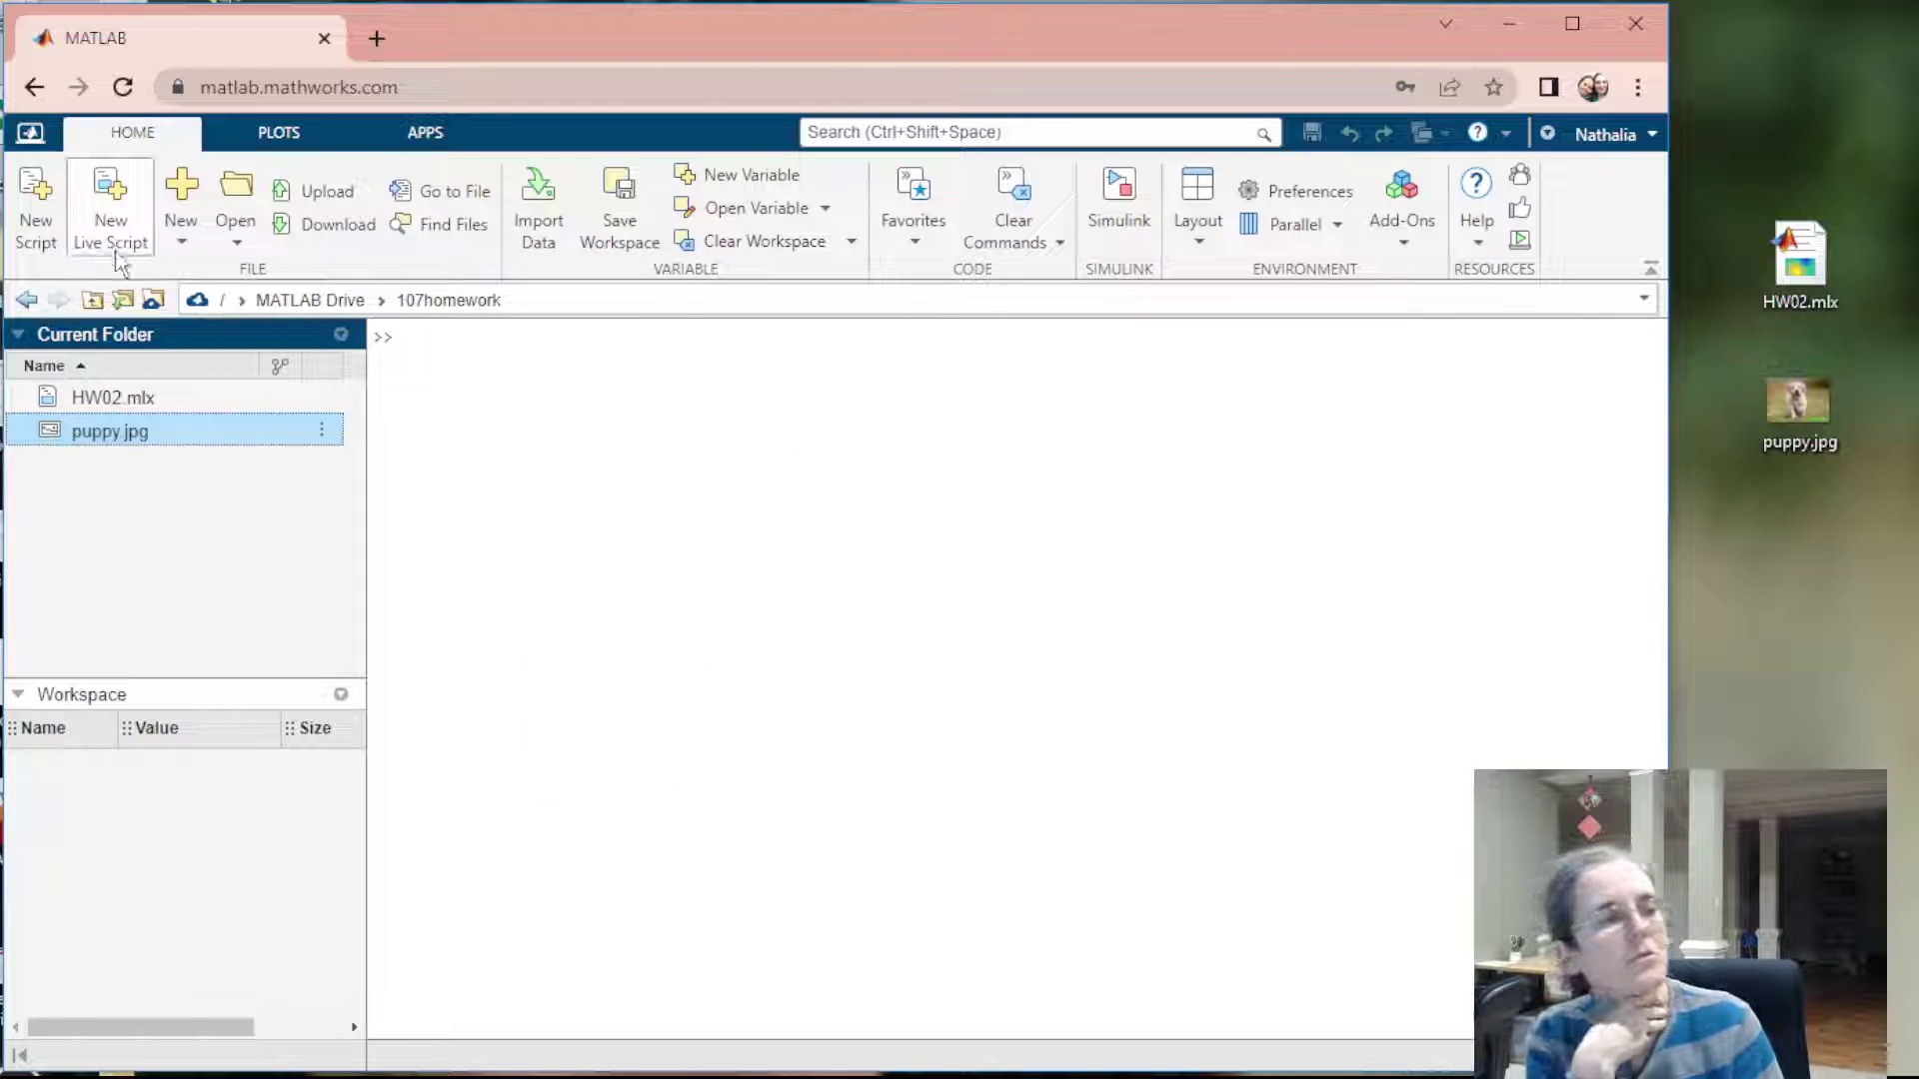
{"action": "left_click", "coordinate": [134, 398]}
Open HW02.mlx, replace 'First Name Last Name' with the student's name, and review the tasks
{"action": "double_click", "coordinate": [134, 398]}
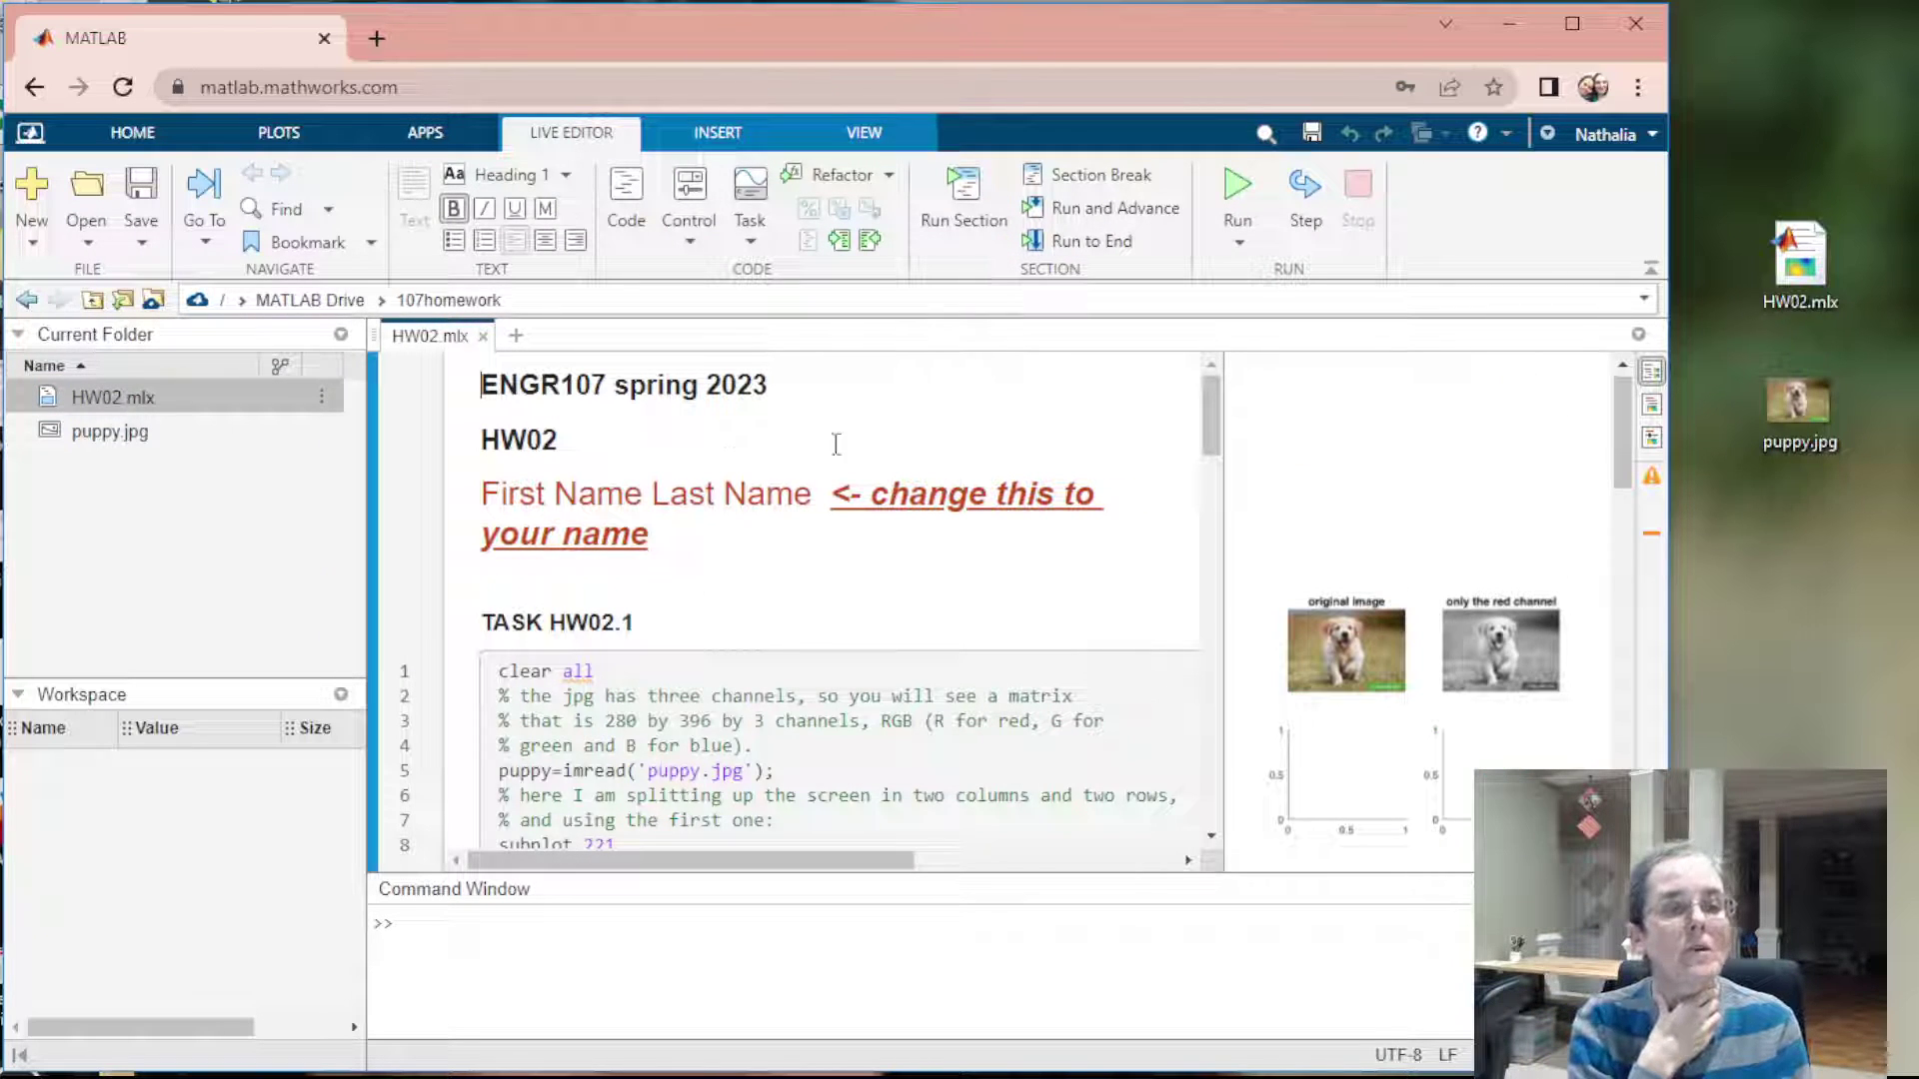
{"action": "left_click", "coordinate": [664, 537]}
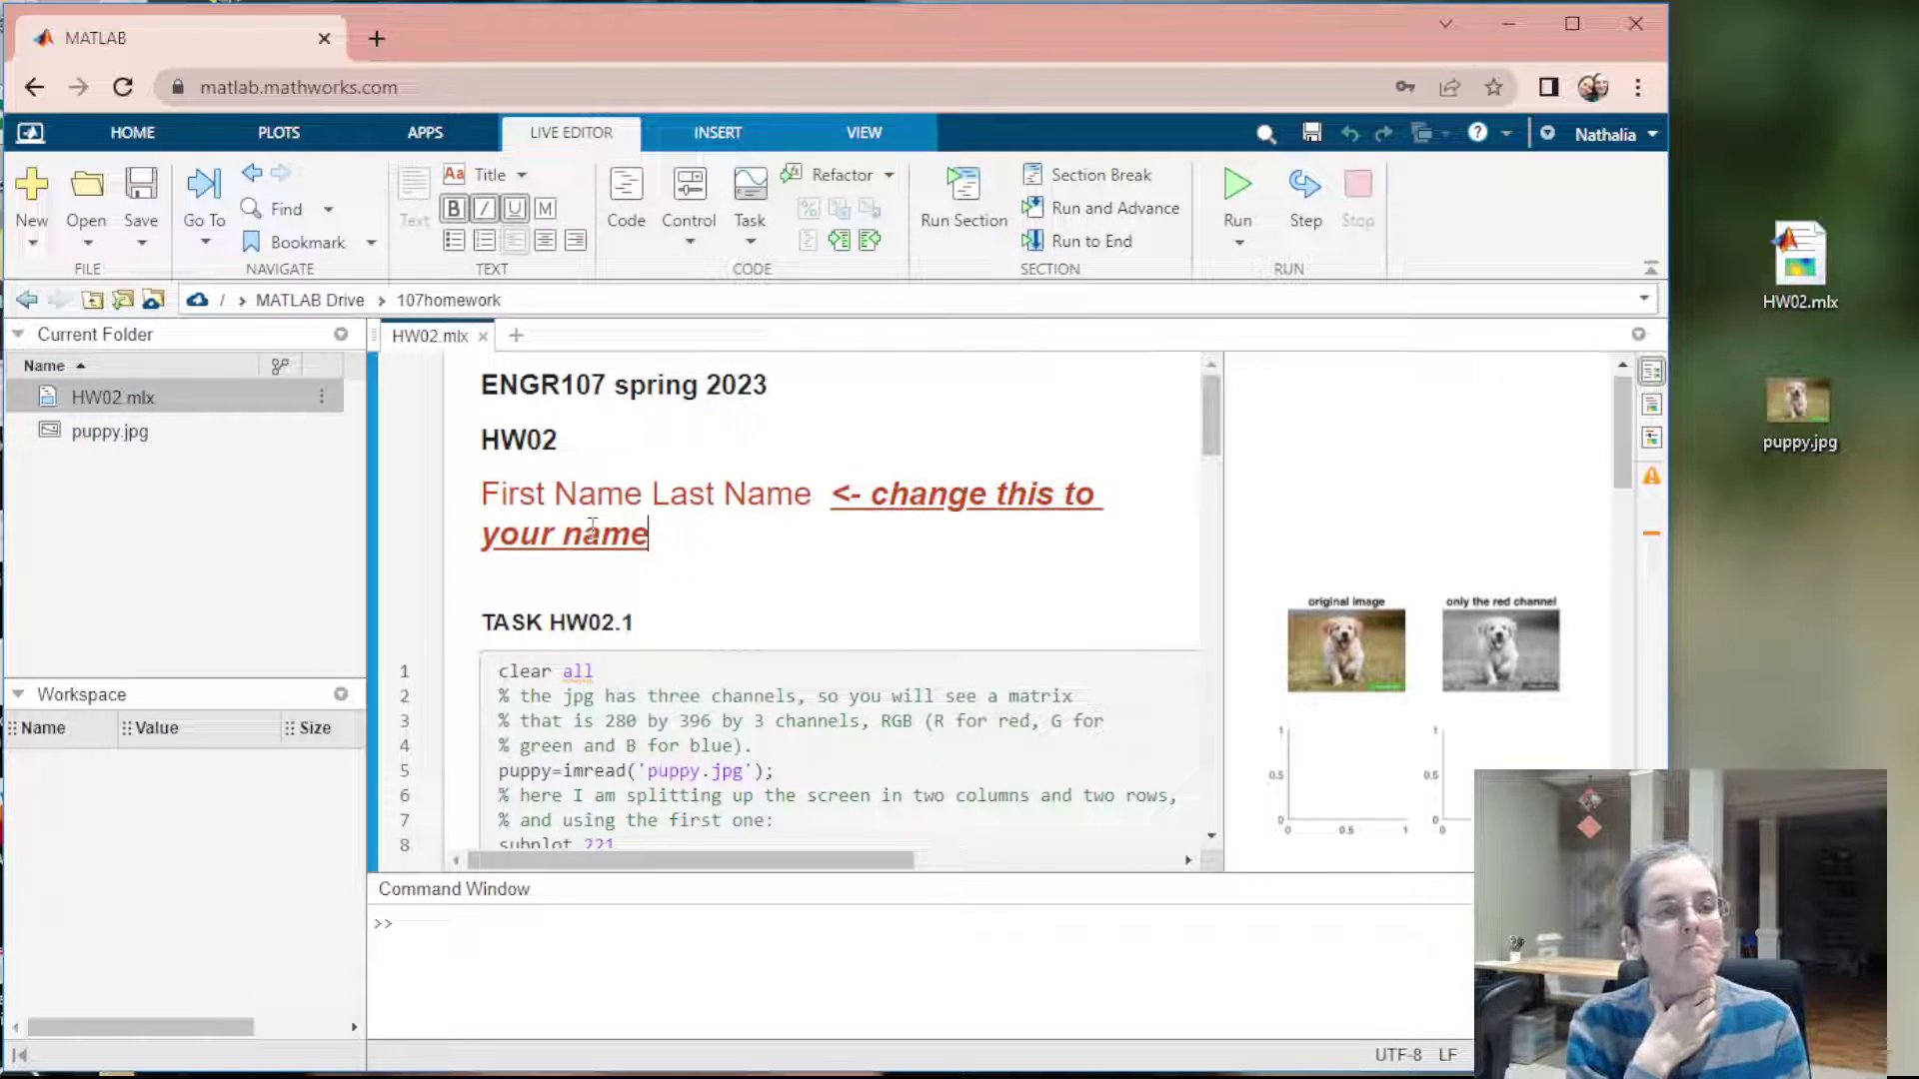
{"action": "left_click_drag", "start_coordinate": [663, 536], "coordinate": [472, 499]}
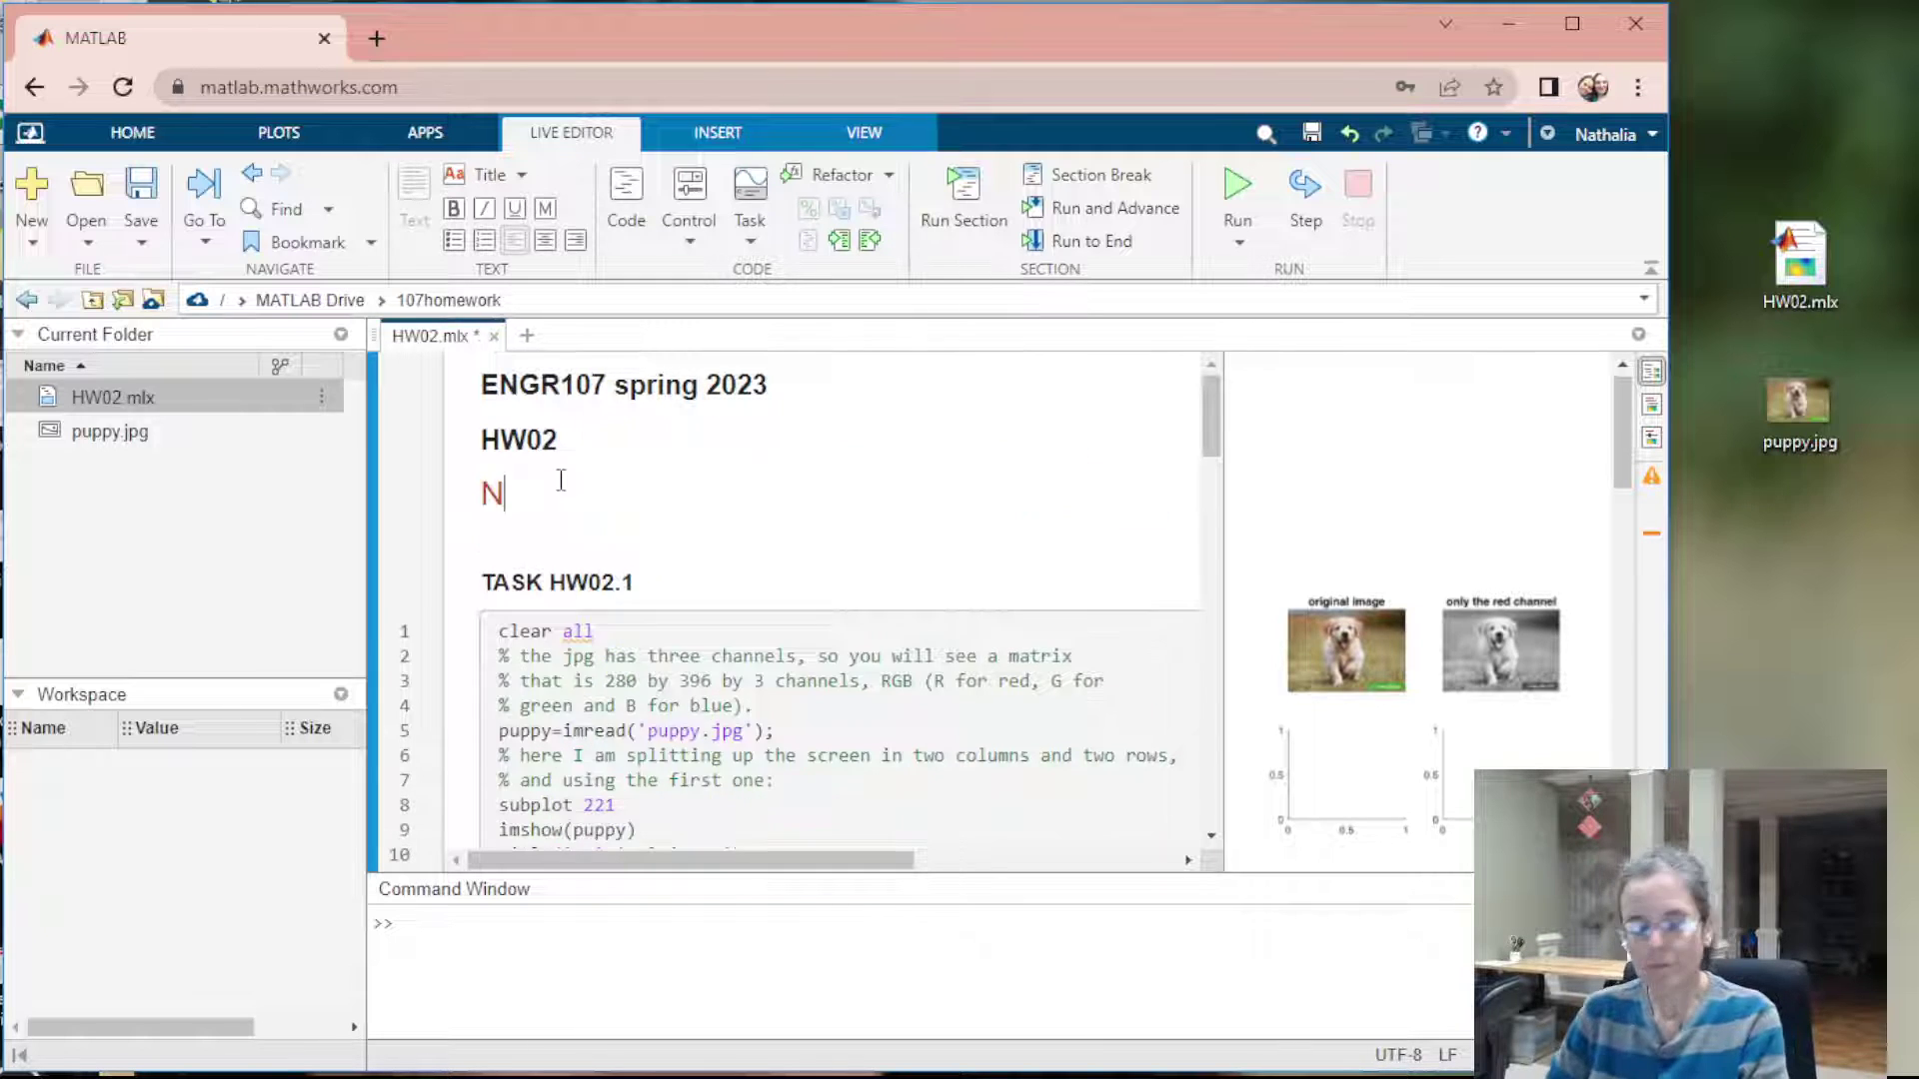
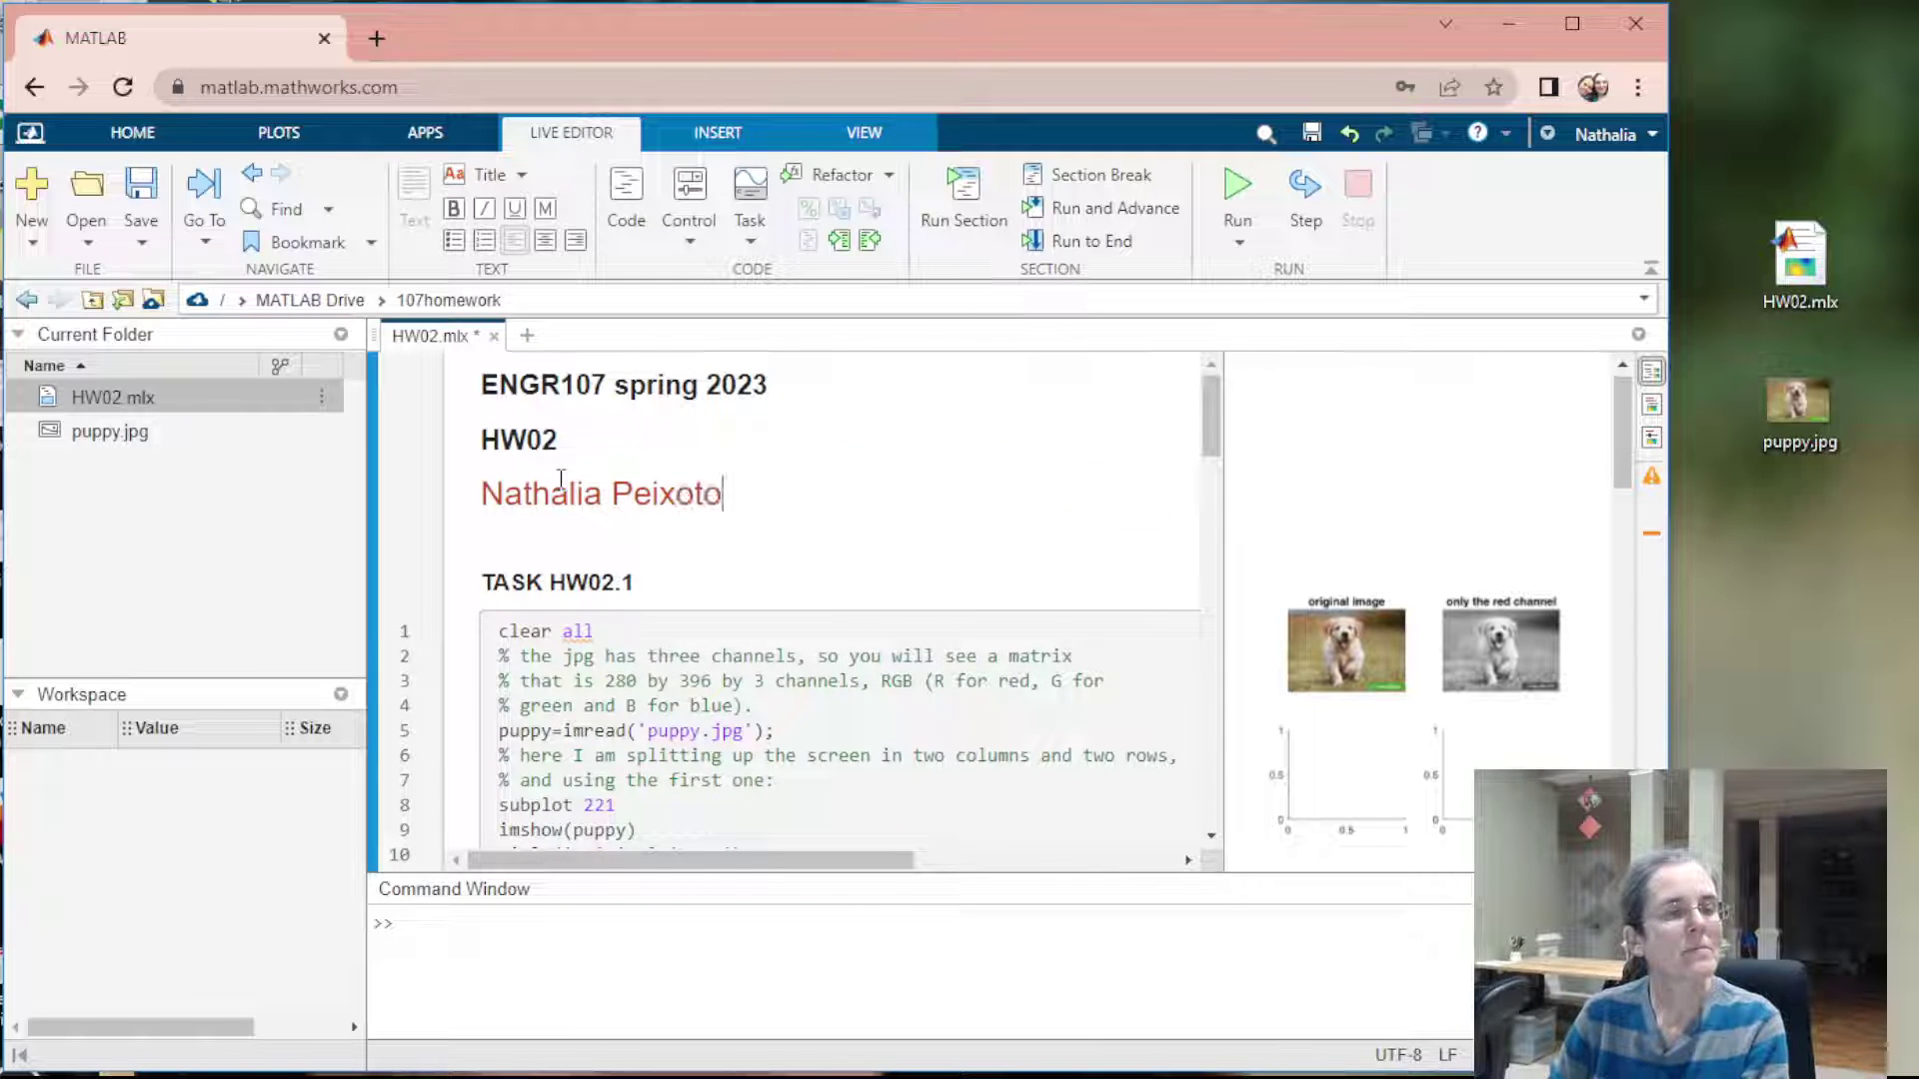
{"action": "scroll", "coordinate": [599, 494], "scroll_direction": "down", "scroll_amount": 6}
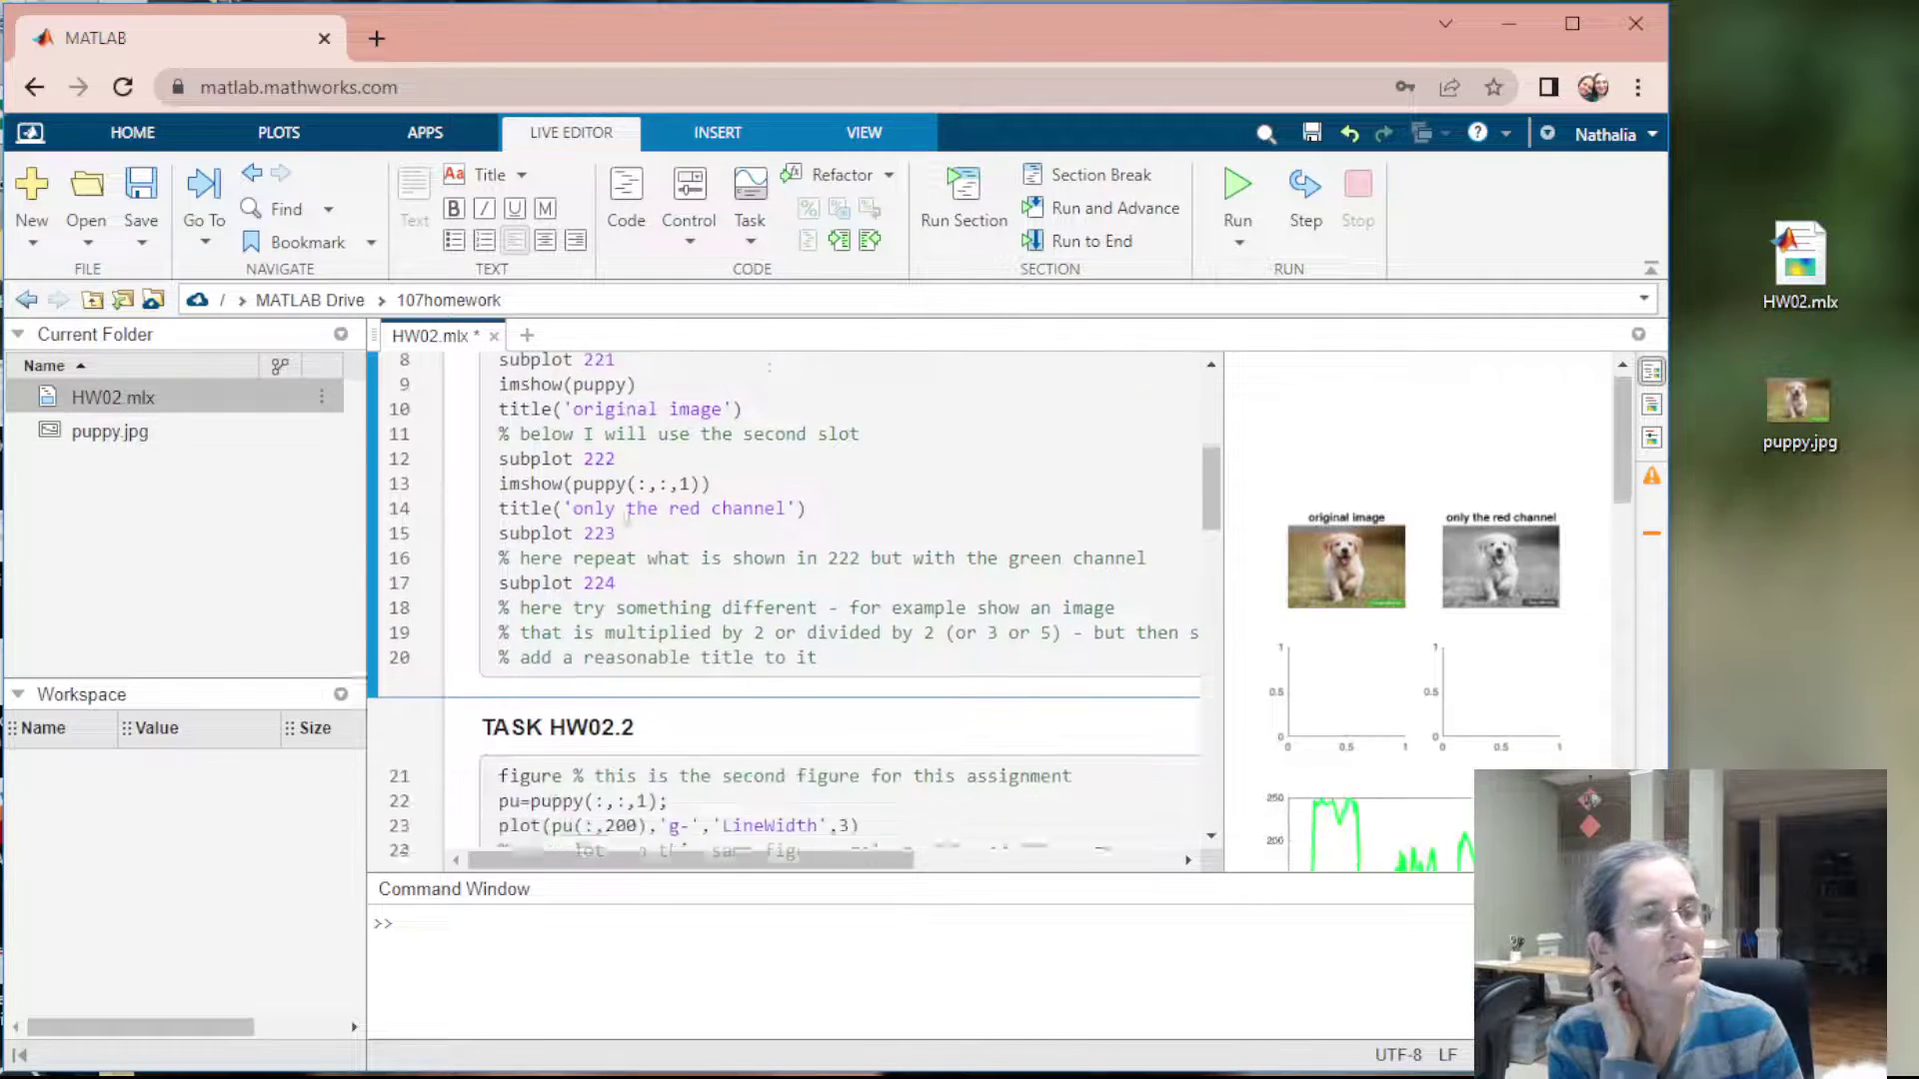
{"action": "scroll", "coordinate": [629, 507], "scroll_direction": "down", "scroll_amount": 10}
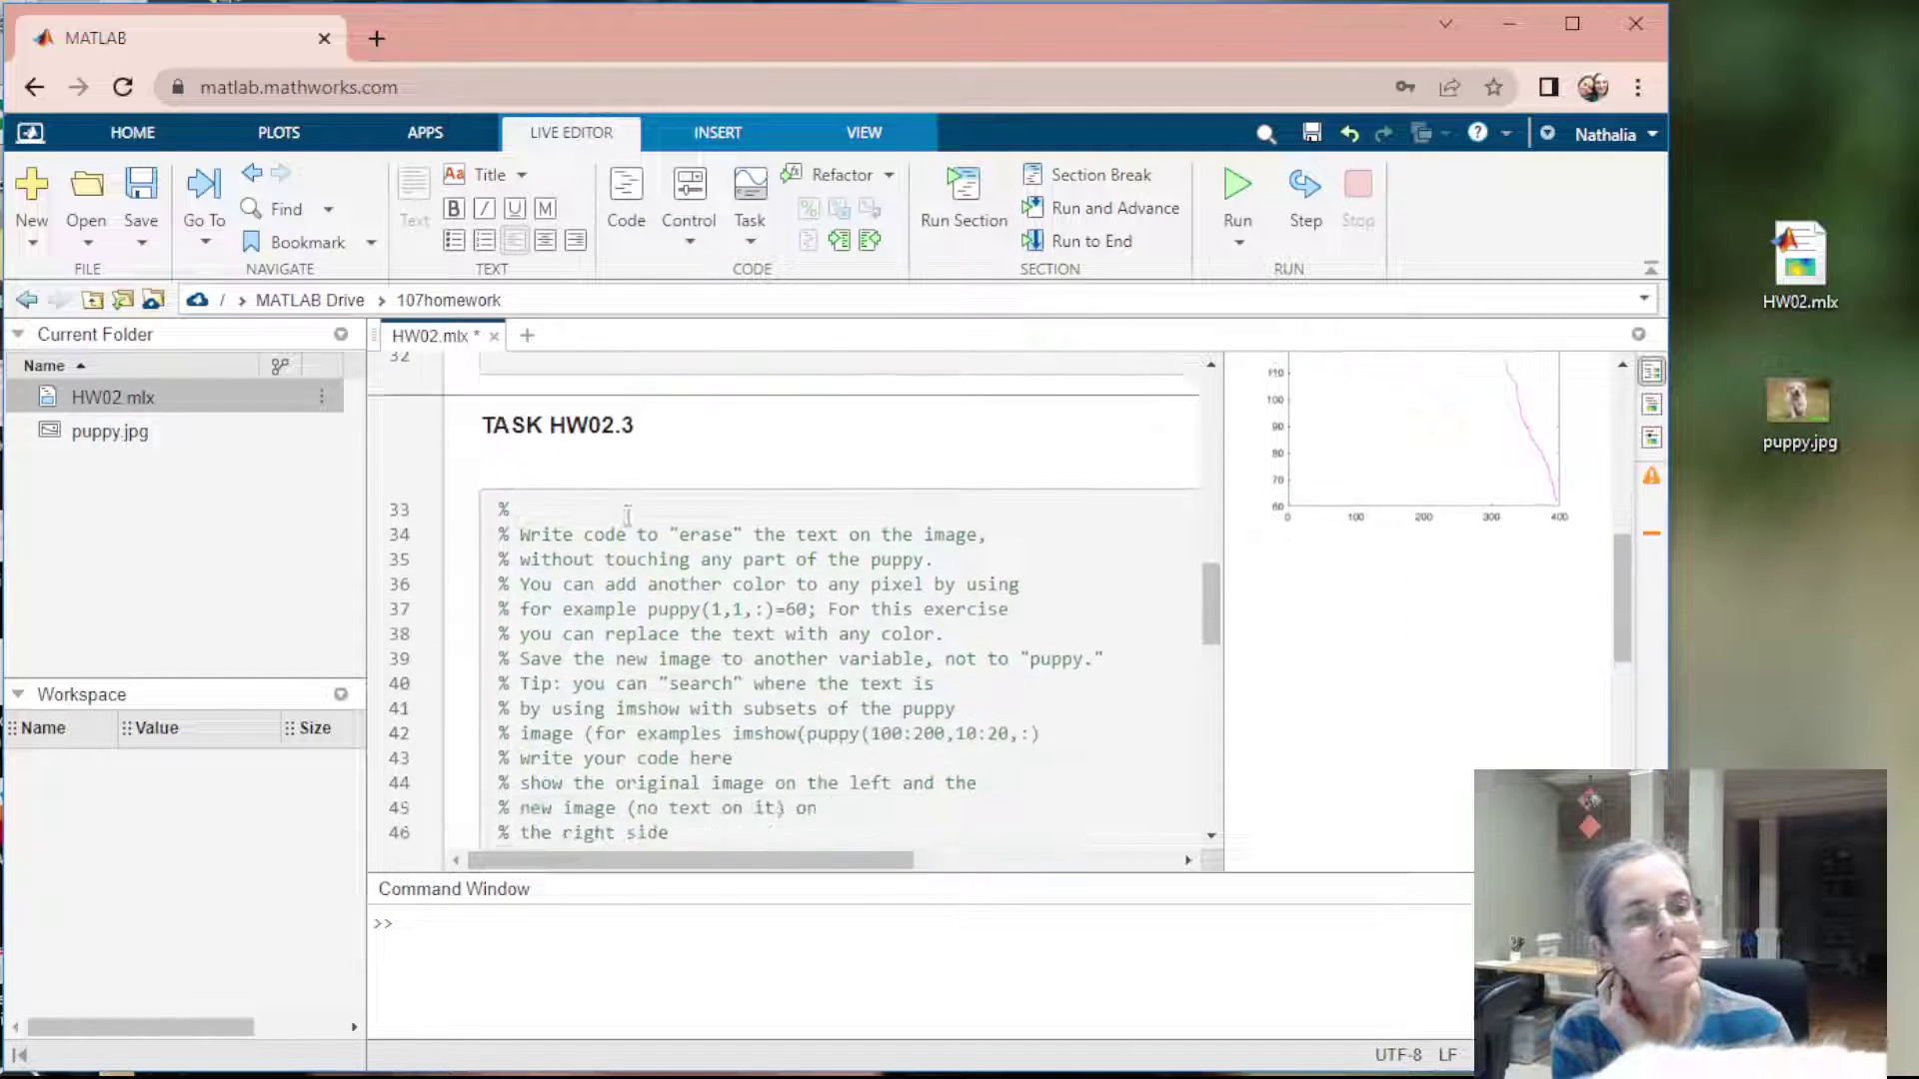
{"action": "scroll", "coordinate": [621, 518], "scroll_direction": "down", "scroll_amount": 4}
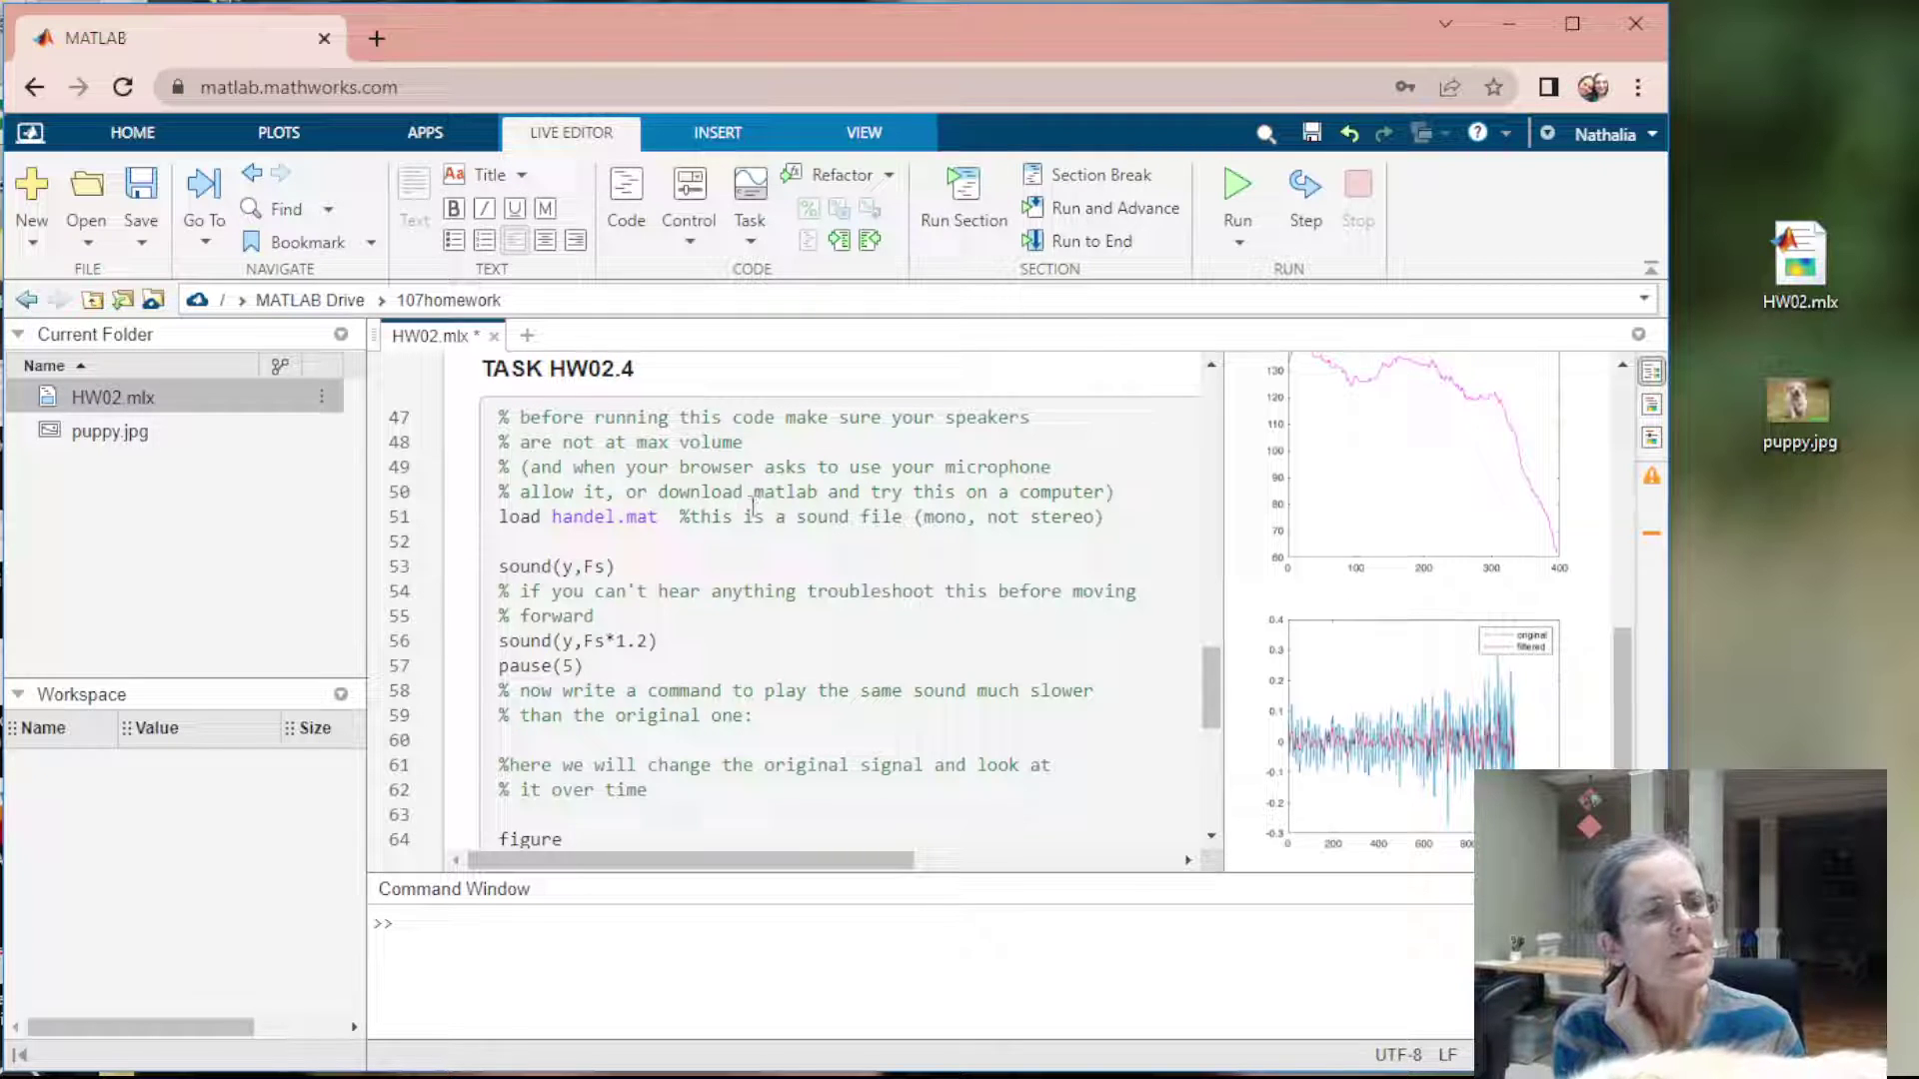
{"action": "scroll", "coordinate": [752, 505], "scroll_direction": "up", "scroll_amount": 3}
{"action": "scroll", "coordinate": [753, 505], "scroll_direction": "up", "scroll_amount": 5}
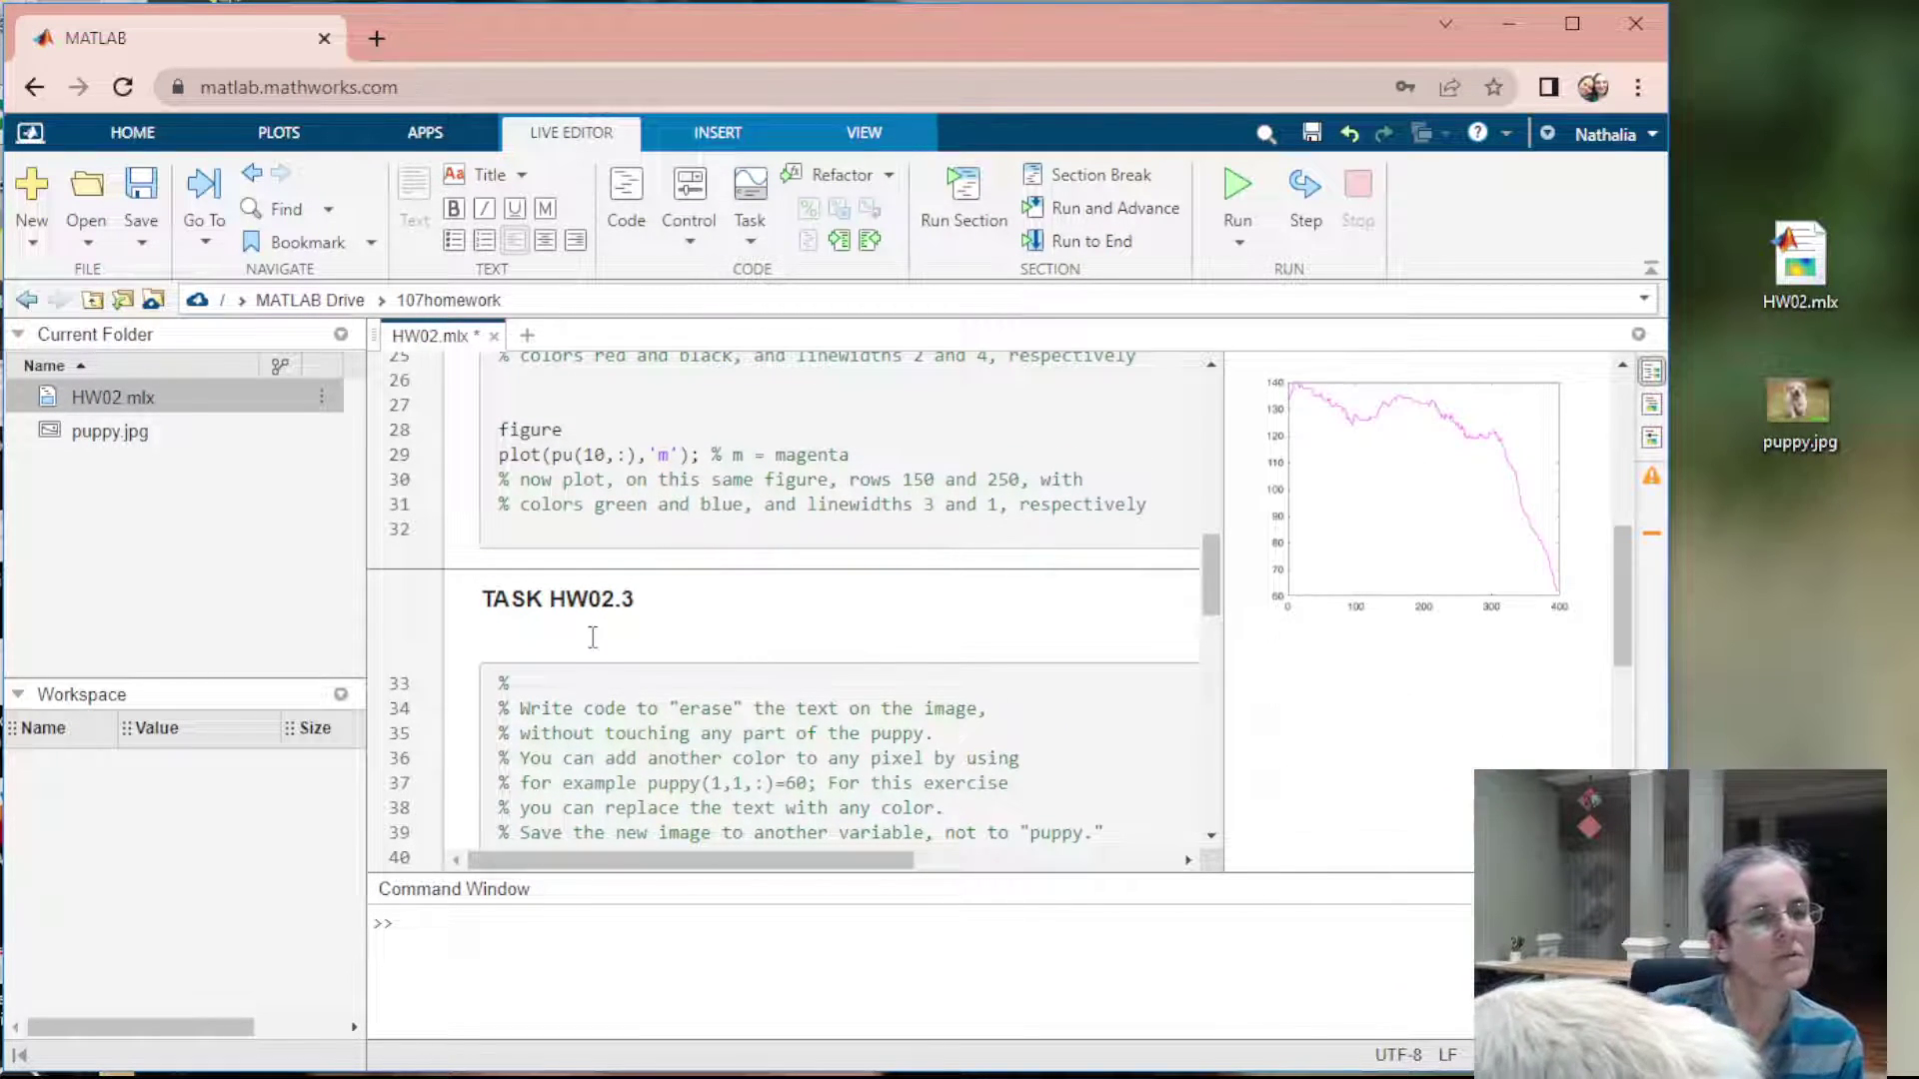
Make Task HW02.3 read 'erase the green text on the image' and widen the output pane
{"action": "left_click", "coordinate": [792, 711]}
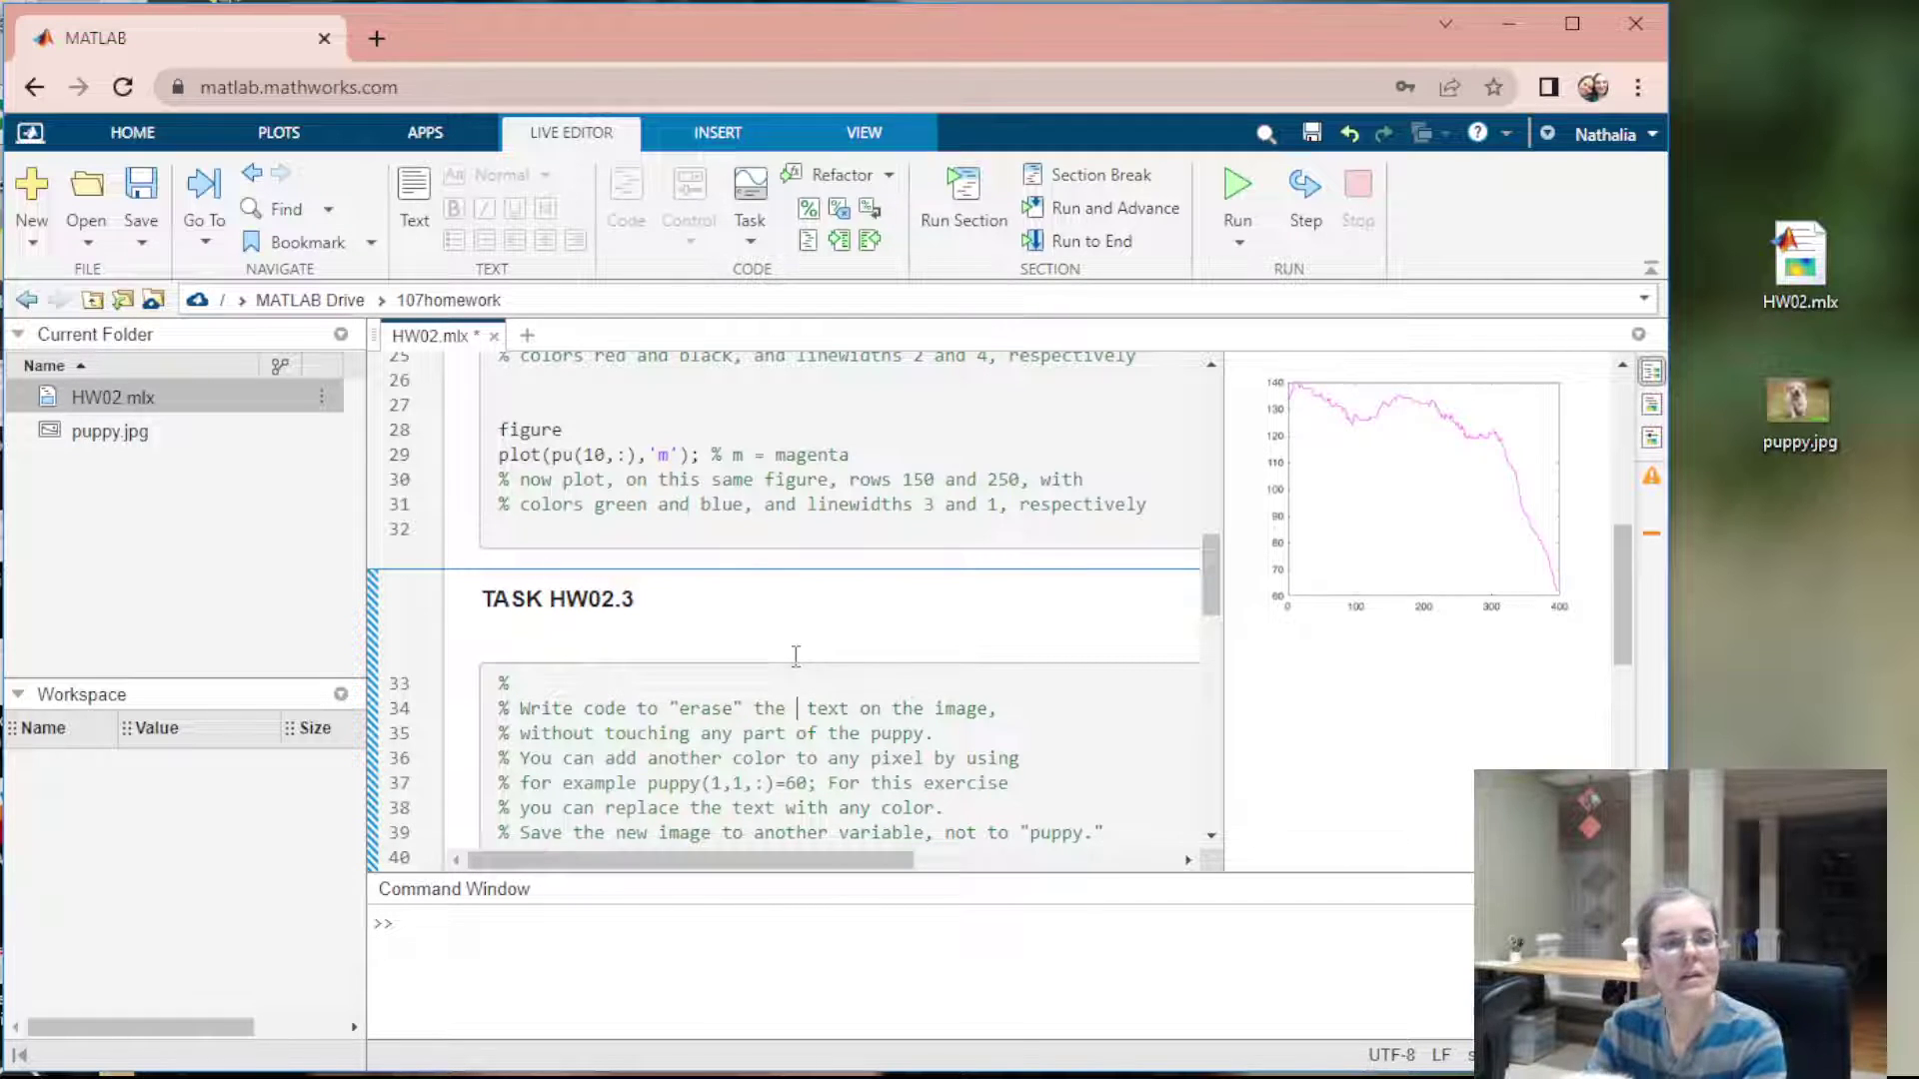
{"action": "type", "text": "green"}
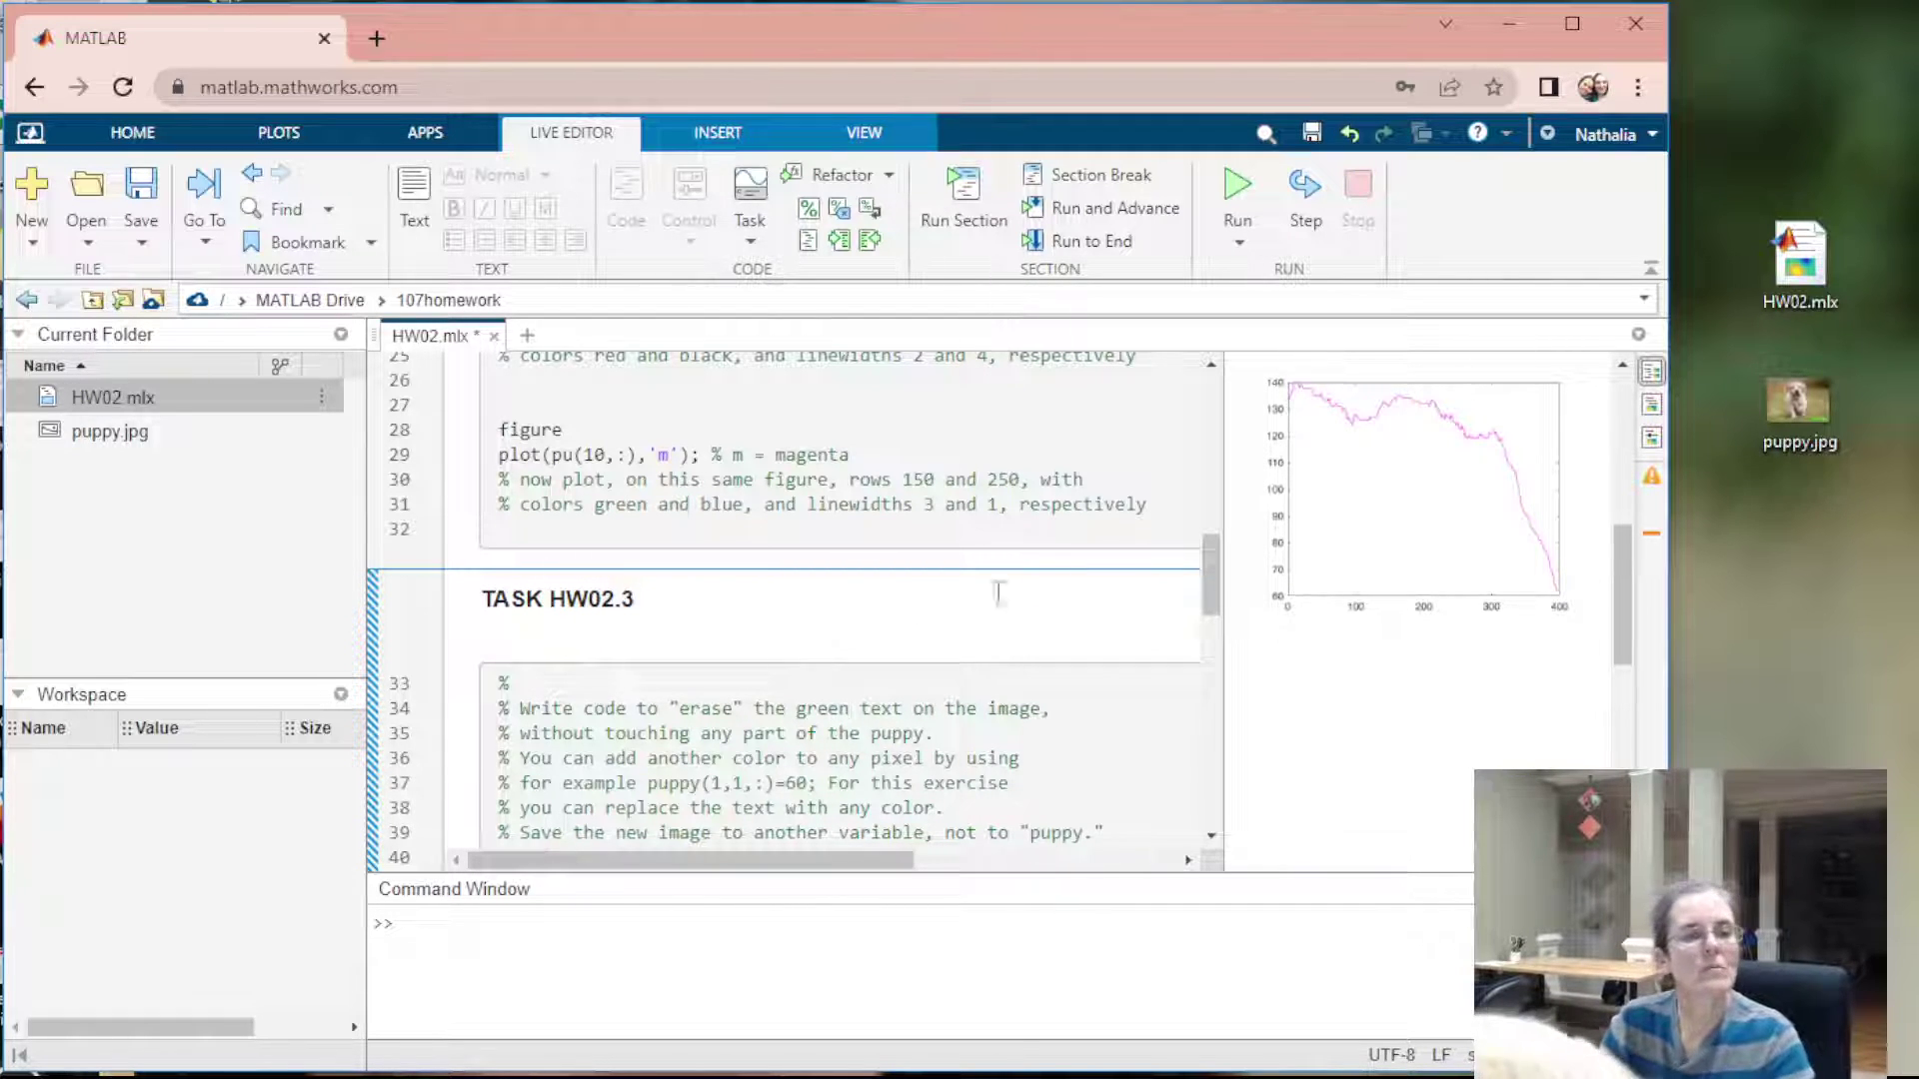
{"action": "scroll", "coordinate": [795, 656], "scroll_direction": "up", "scroll_amount": 15}
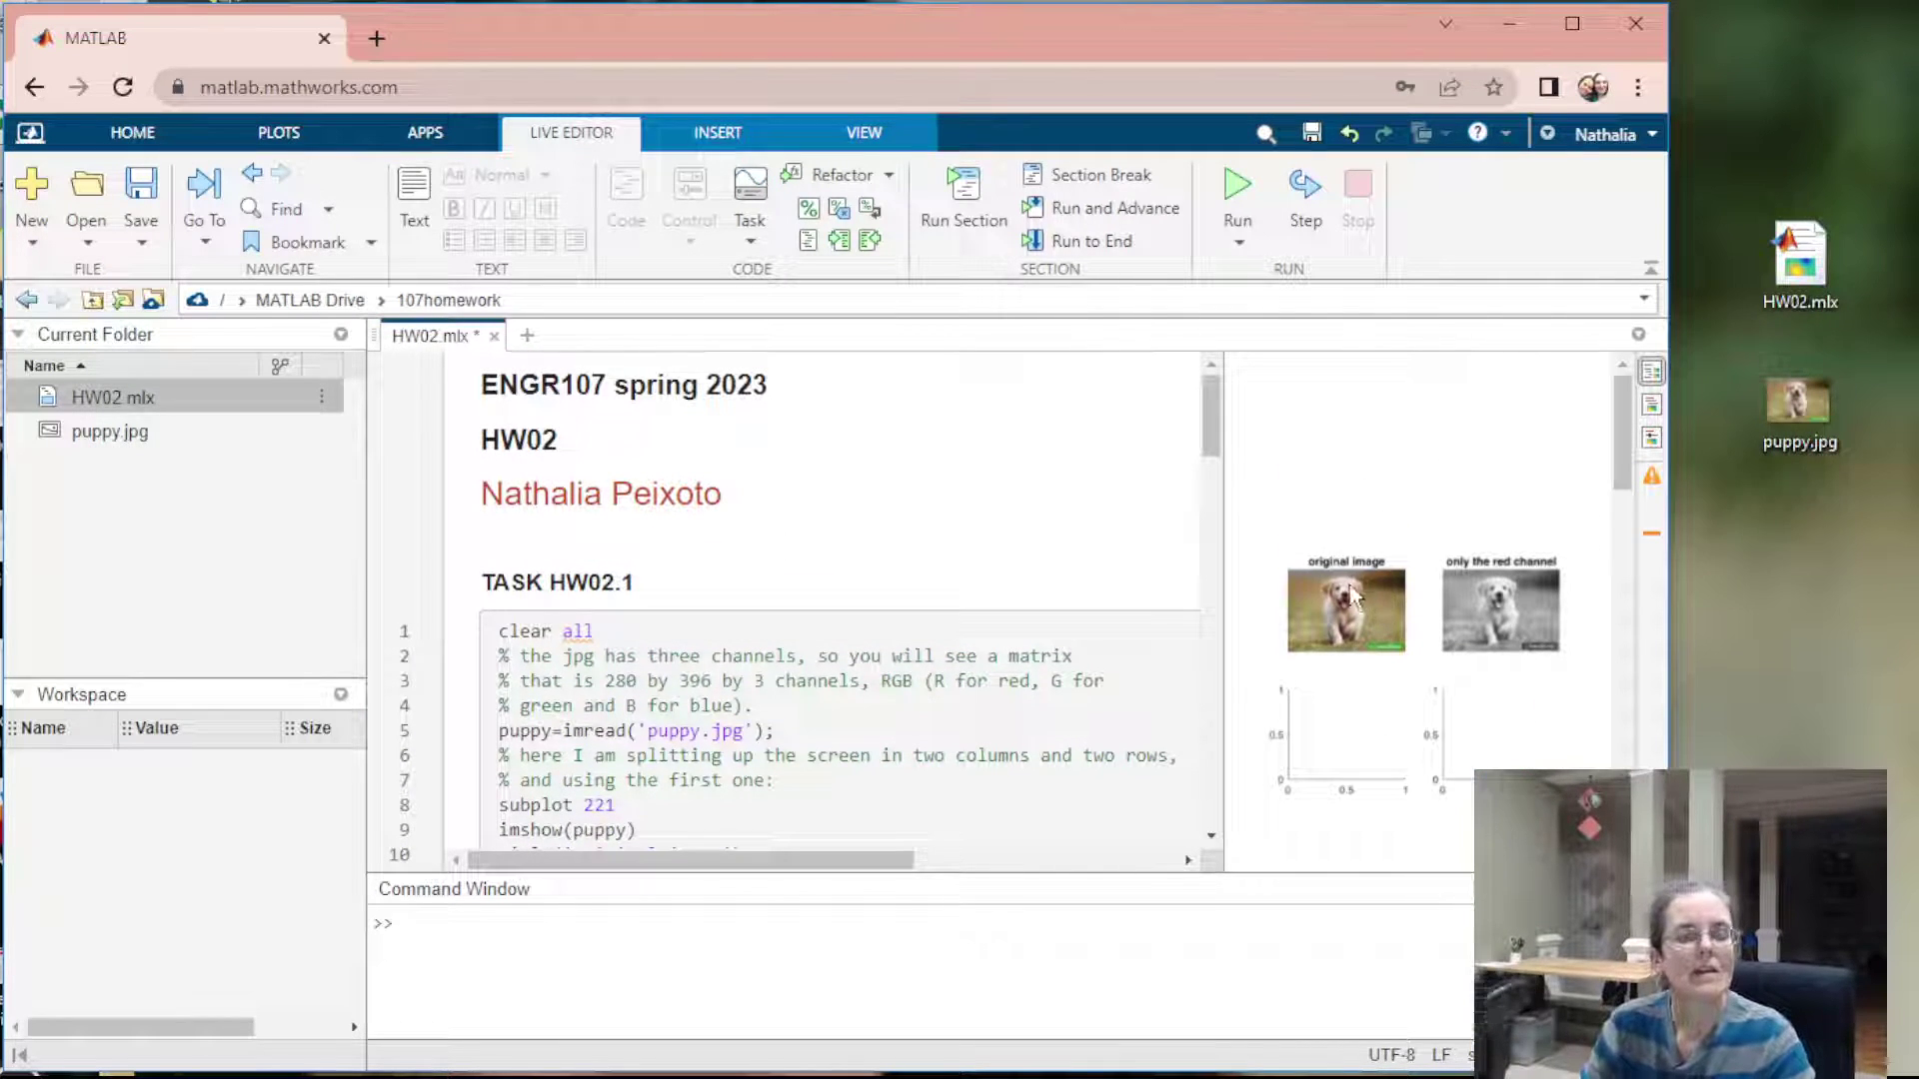
{"action": "left_click_drag", "start_coordinate": [1219, 560], "coordinate": [770, 585]}
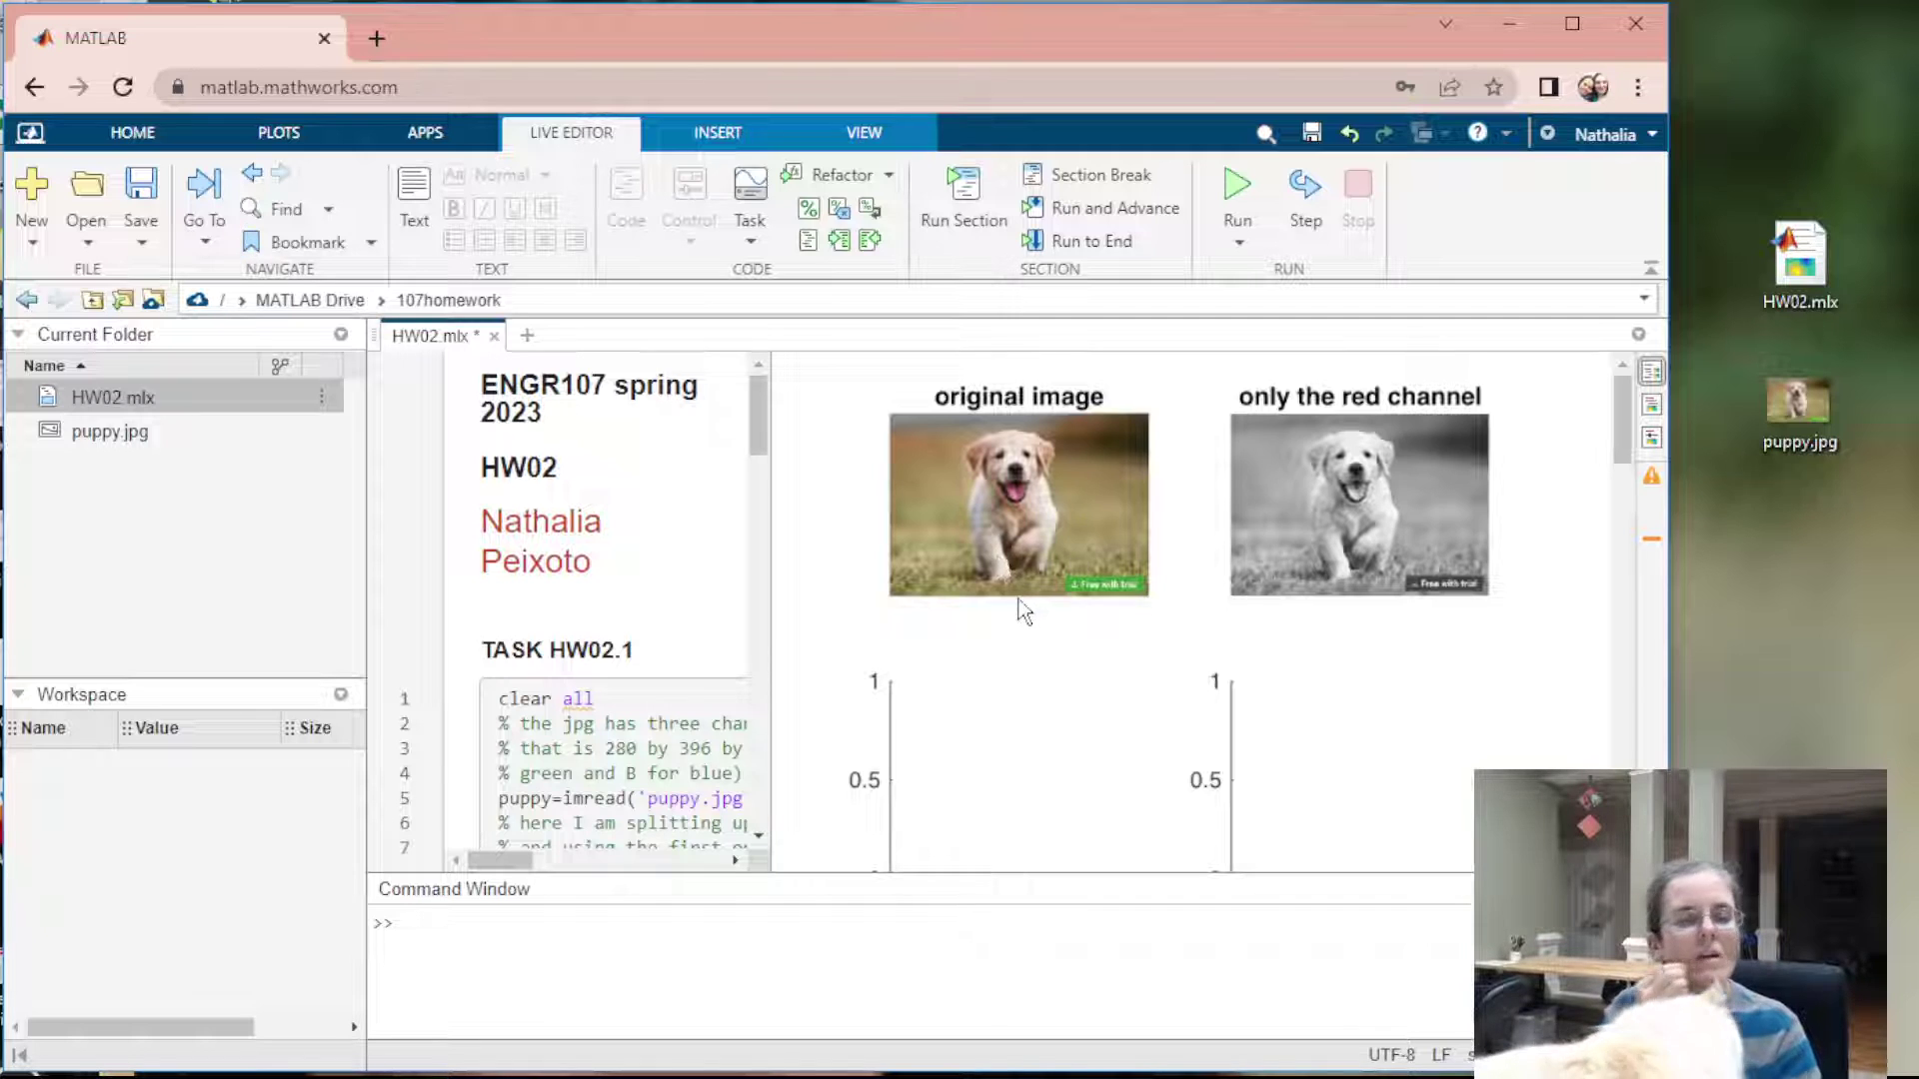